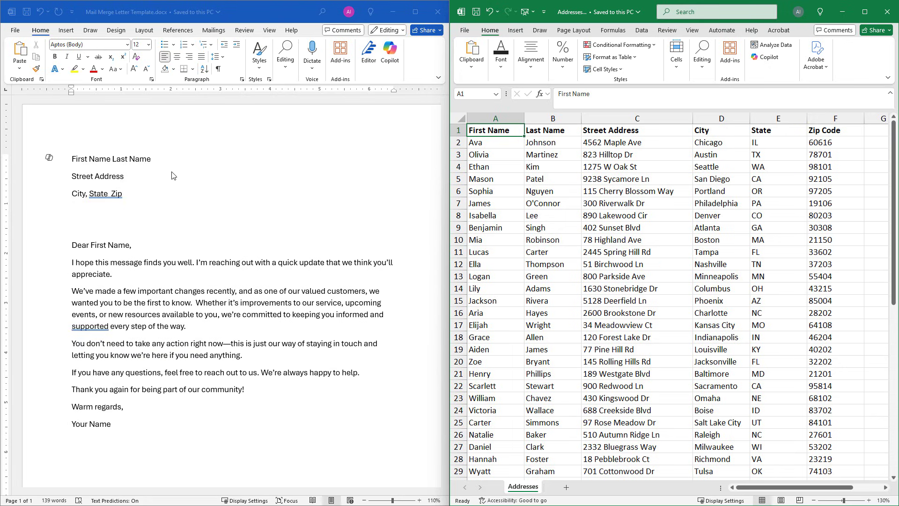
- Click into the Mail Merge Letter Template's first line to make its Word window active
click(159, 161)
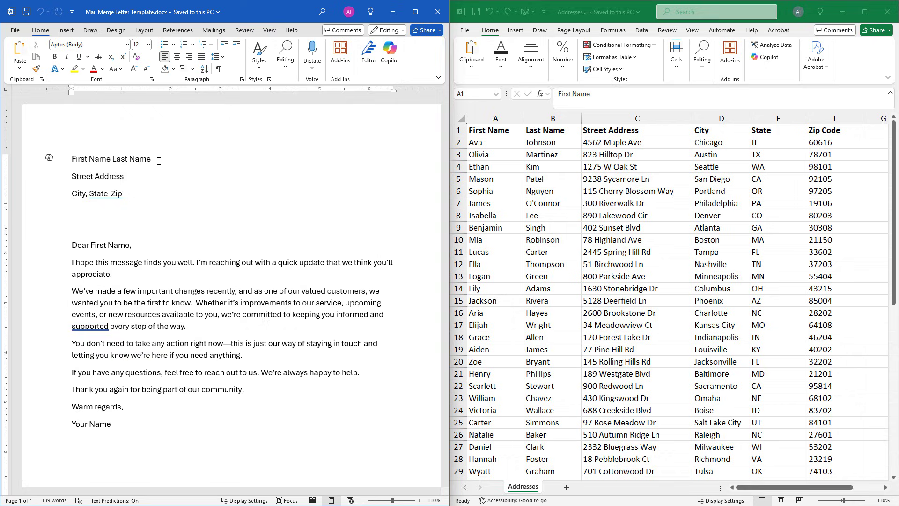
- Use Addresses.xlsx (Addresses$ sheet, first row as headers) as the template's existing recipient list
click(214, 30)
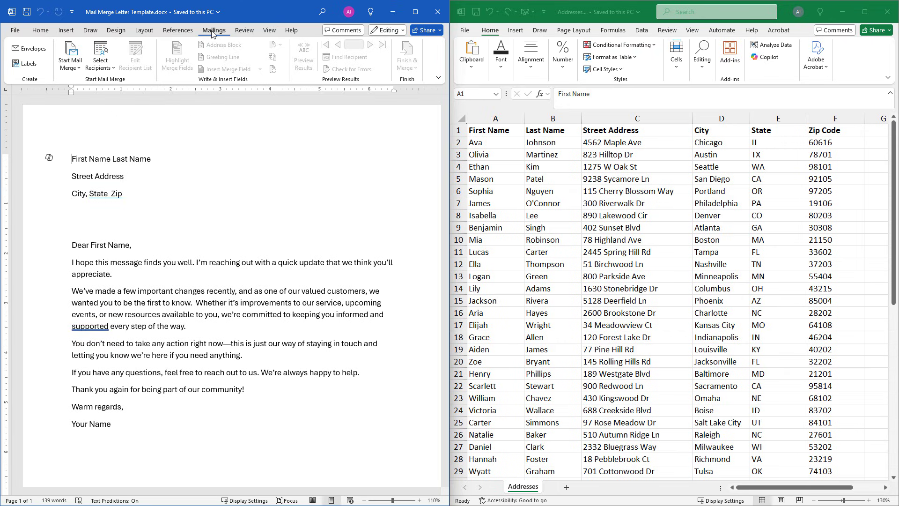
click(106, 73)
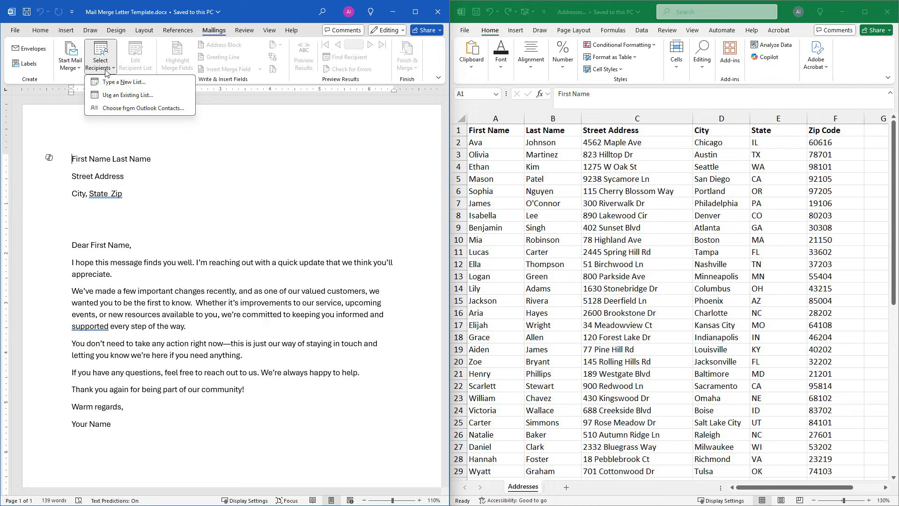
click(123, 95)
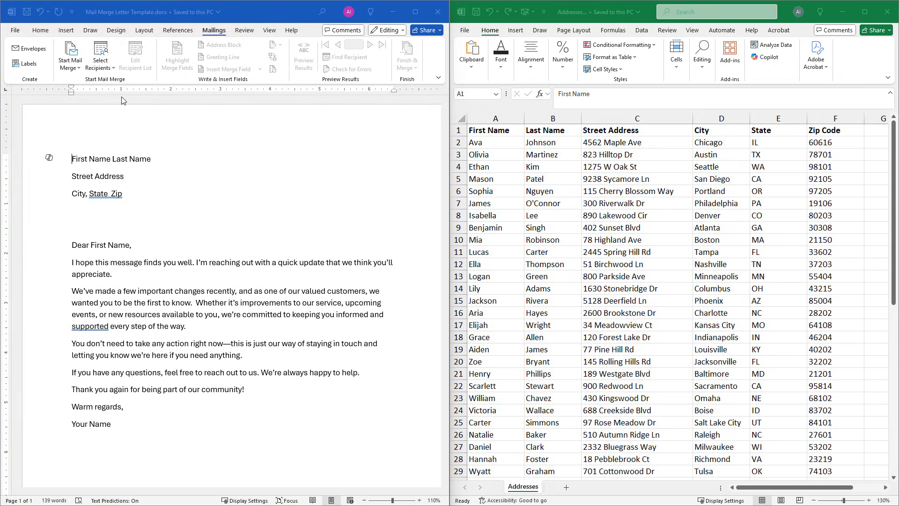
click(156, 85)
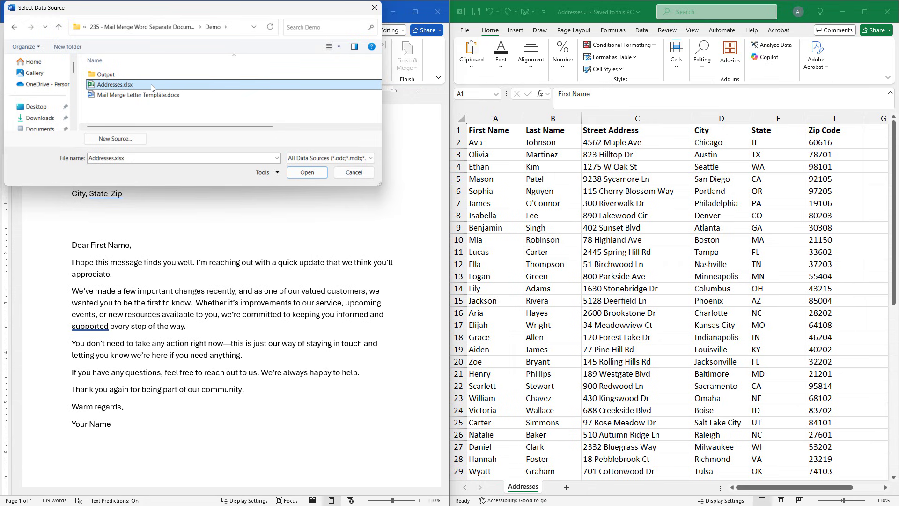
click(307, 173)
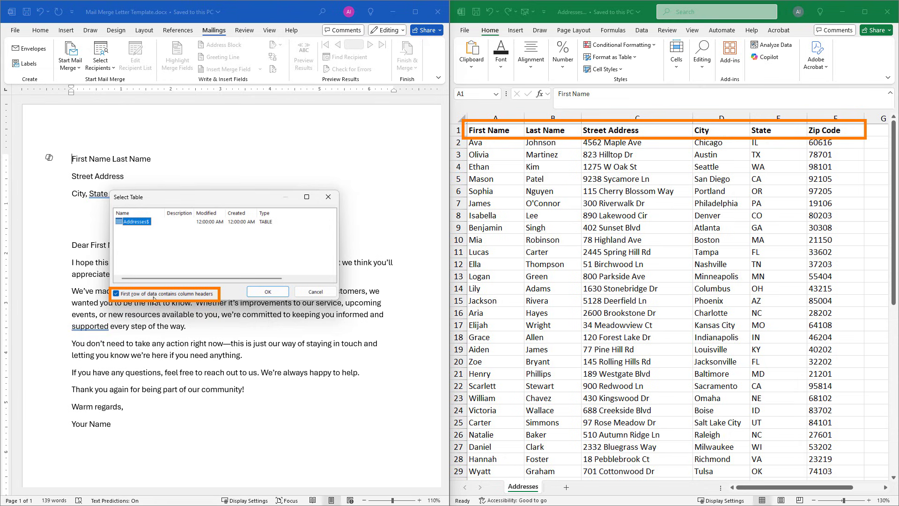
click(264, 292)
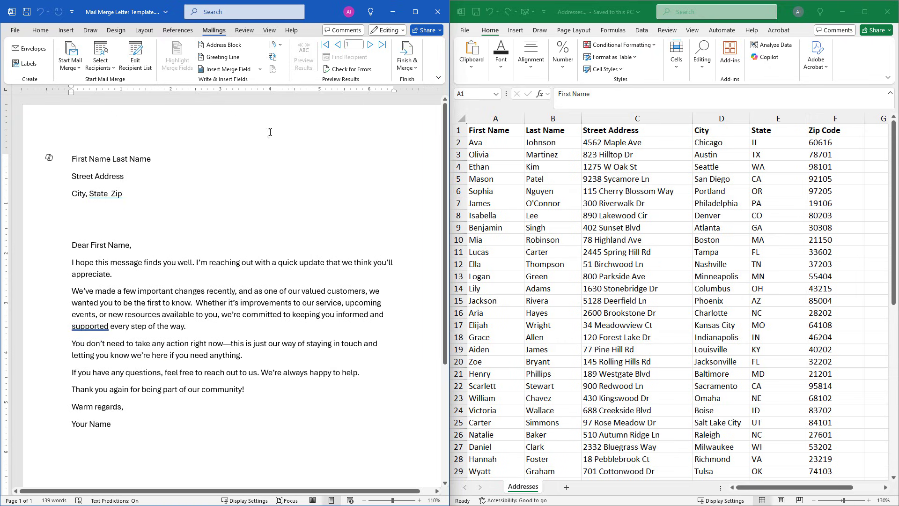
- Replace the First Name and Last Name placeholders with the First_Name and Last_Name merge fields
click(260, 70)
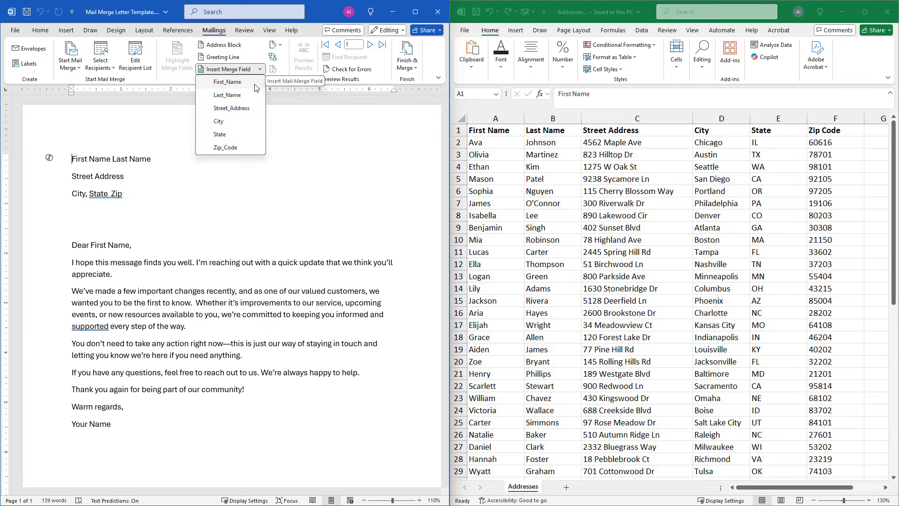
click(111, 159)
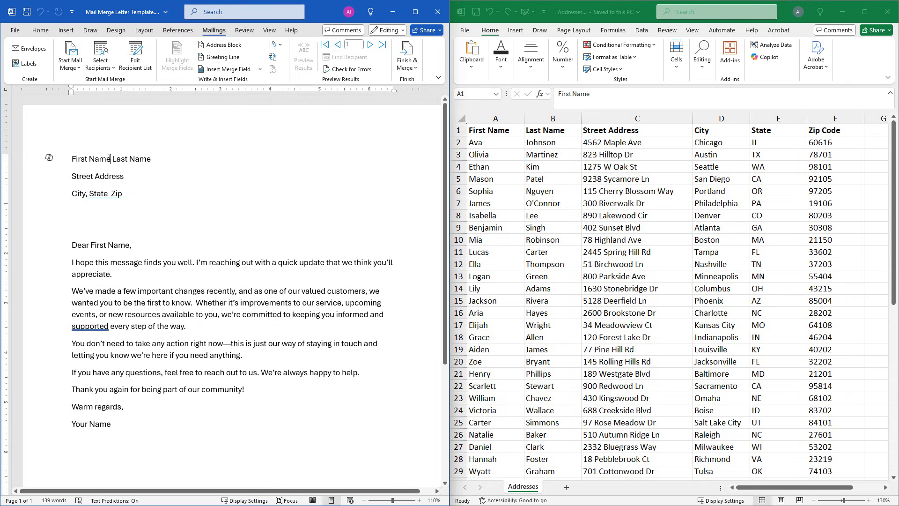
double_click(110, 158)
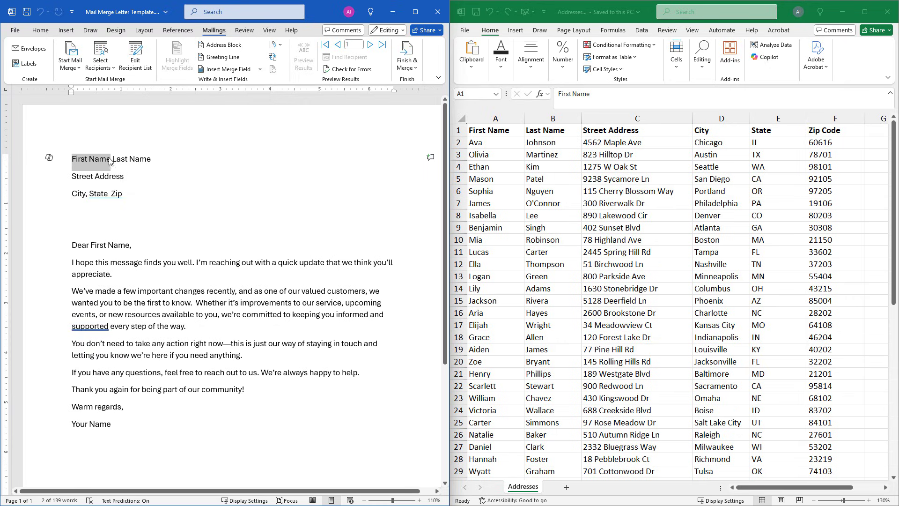
click(260, 69)
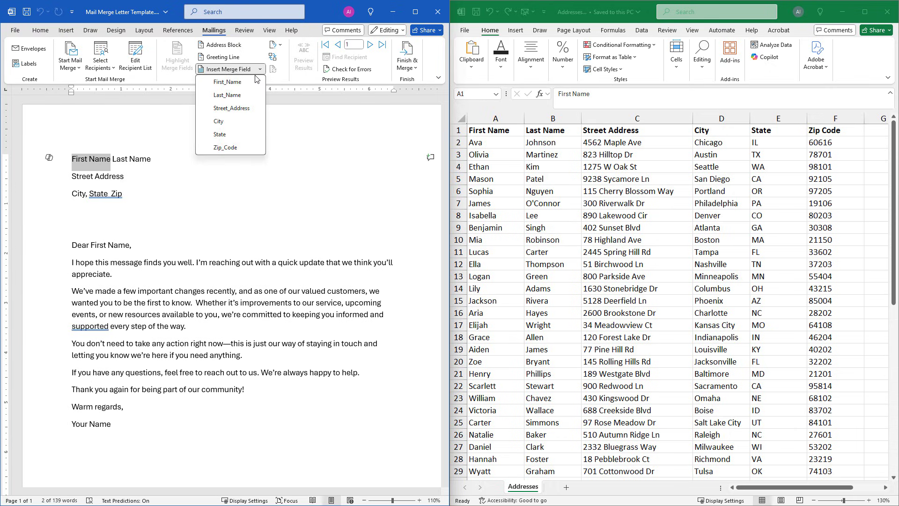
click(243, 86)
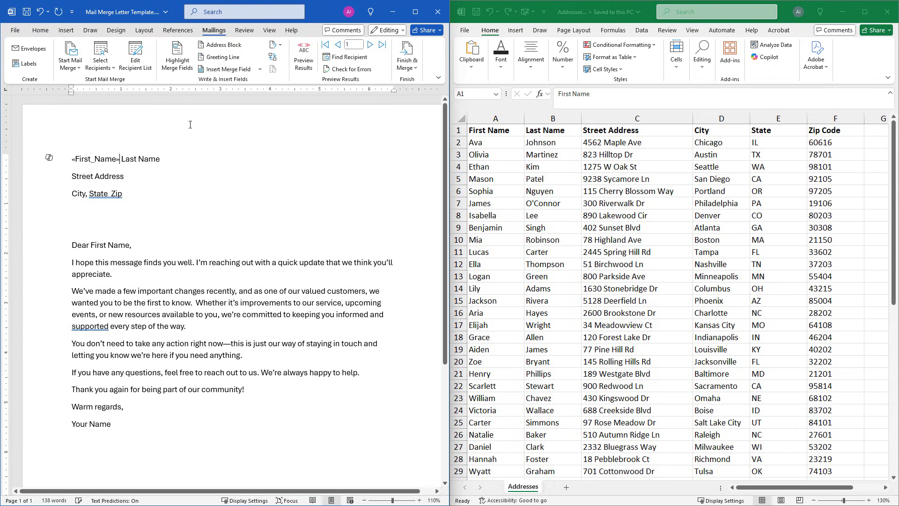
double_click(123, 160)
click(260, 69)
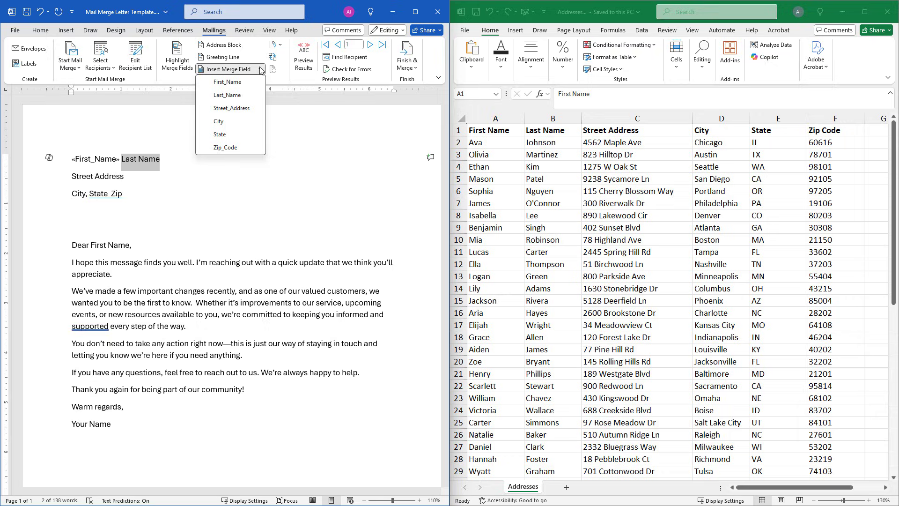
click(251, 96)
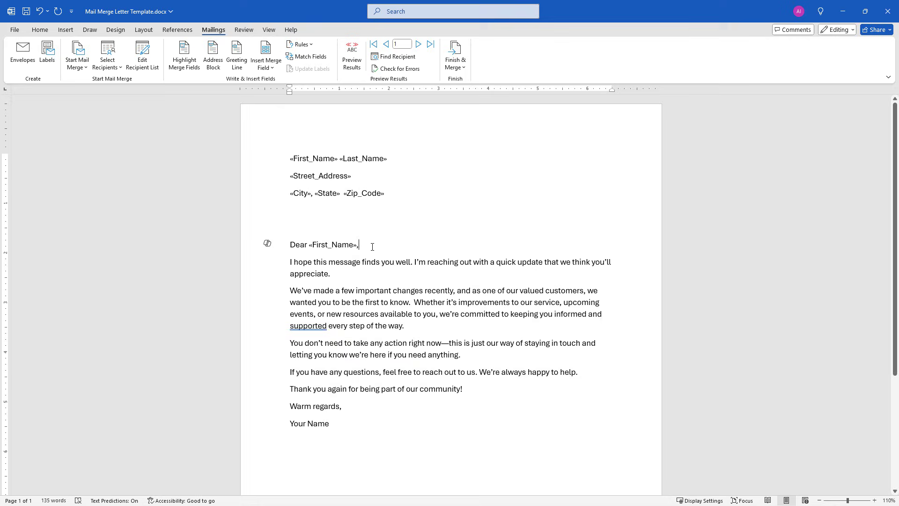
click(458, 67)
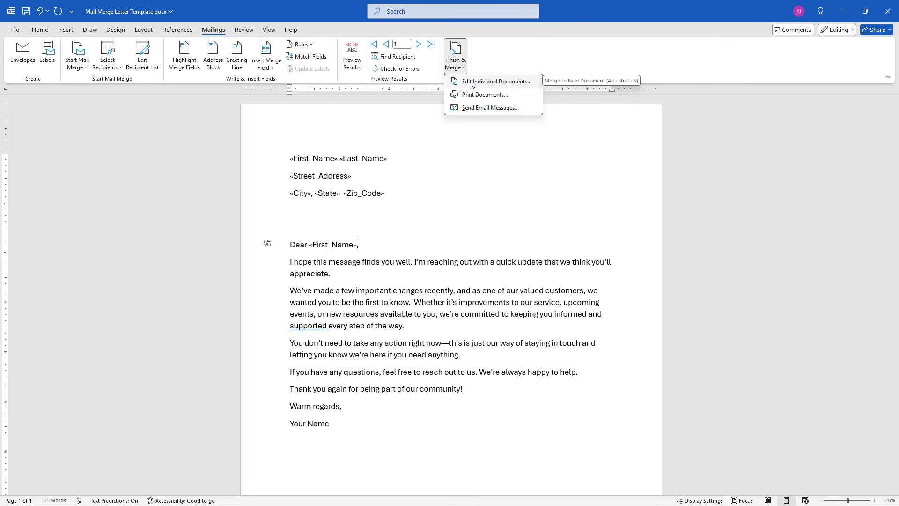
click(291, 161)
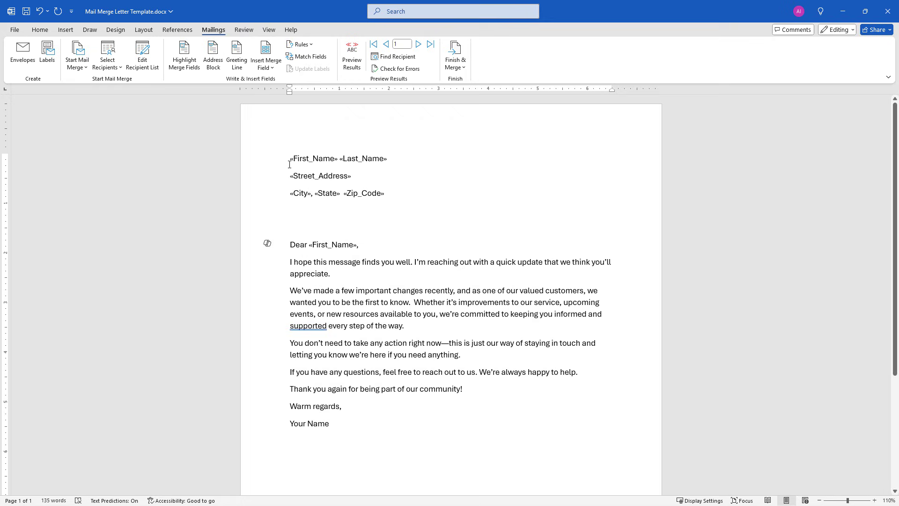
- Turn on paragraph marks and insert an empty Heading 1 line above the name line
click(39, 30)
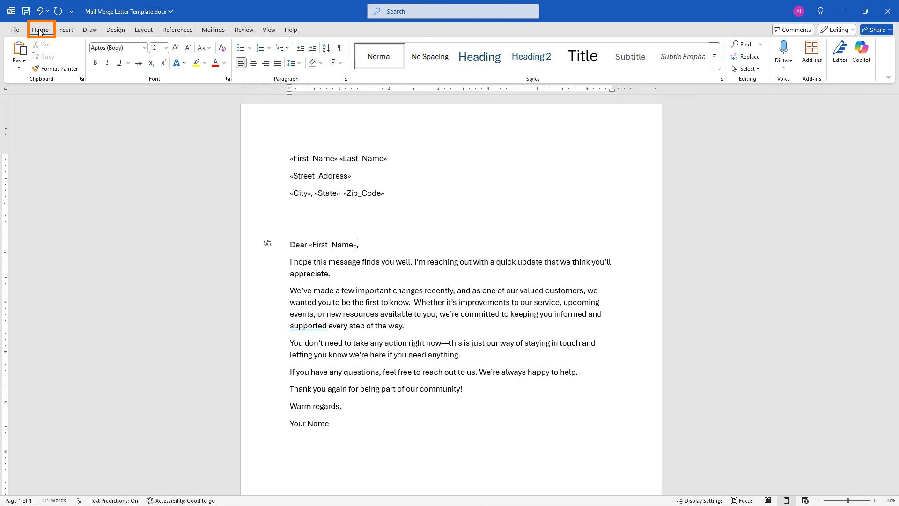
click(340, 48)
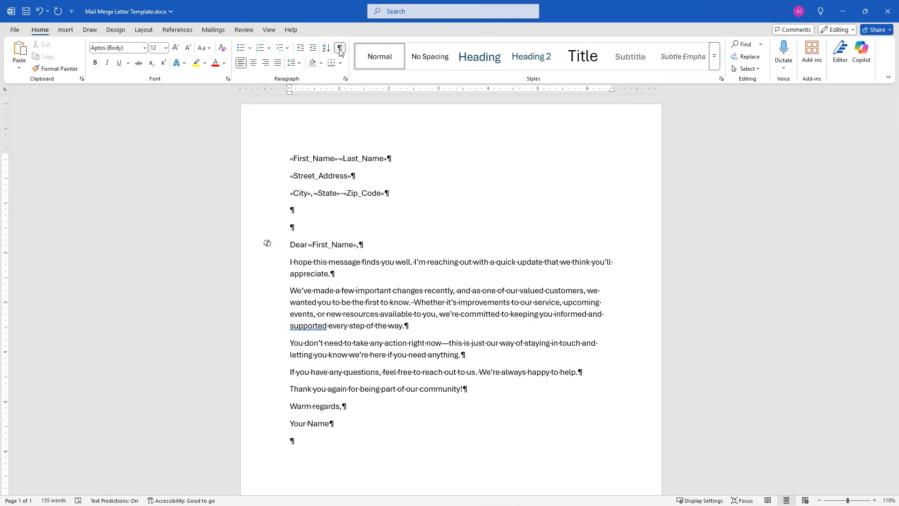
click(289, 158)
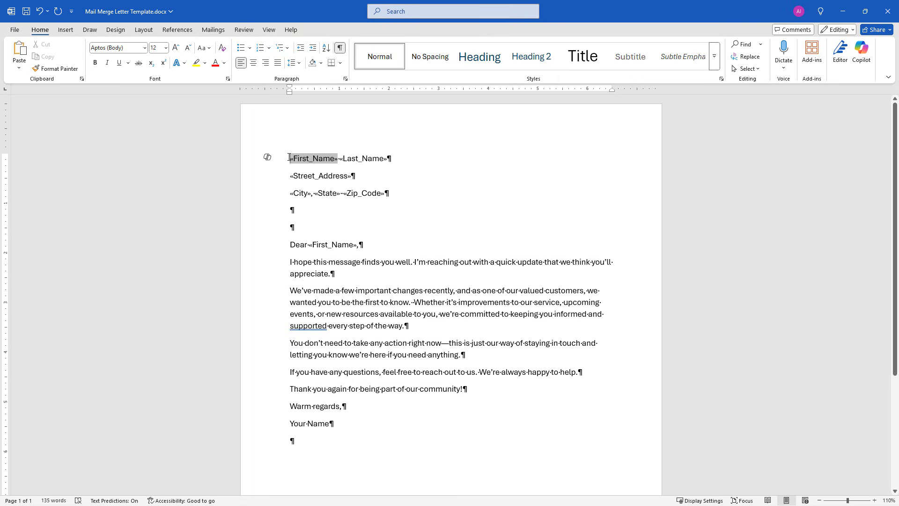
key(Return)
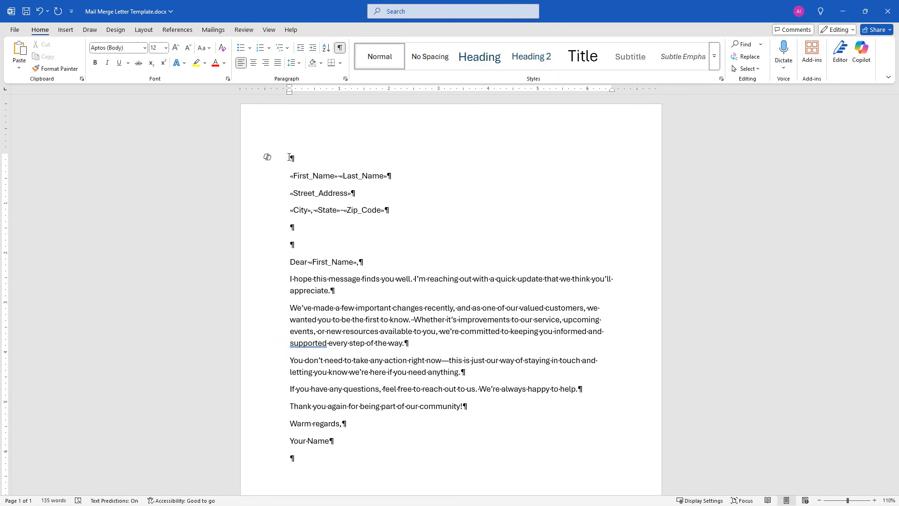
double_click(289, 158)
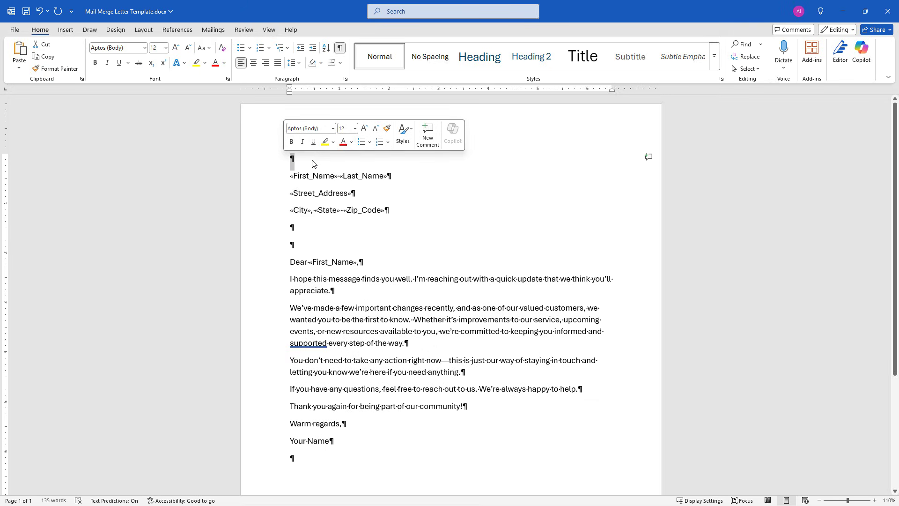
click(480, 61)
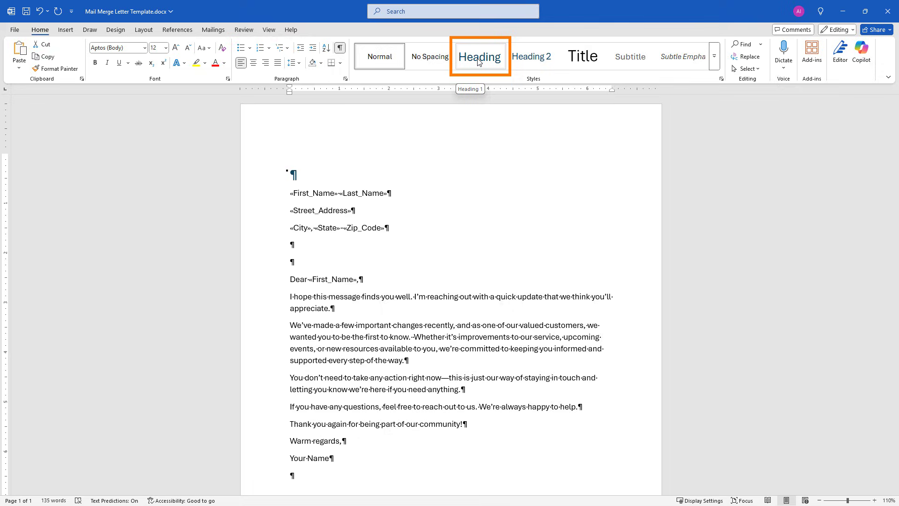
- Apply Heading 1 to the empty first line and to the «First_Name» «Last_Name» line
click(479, 61)
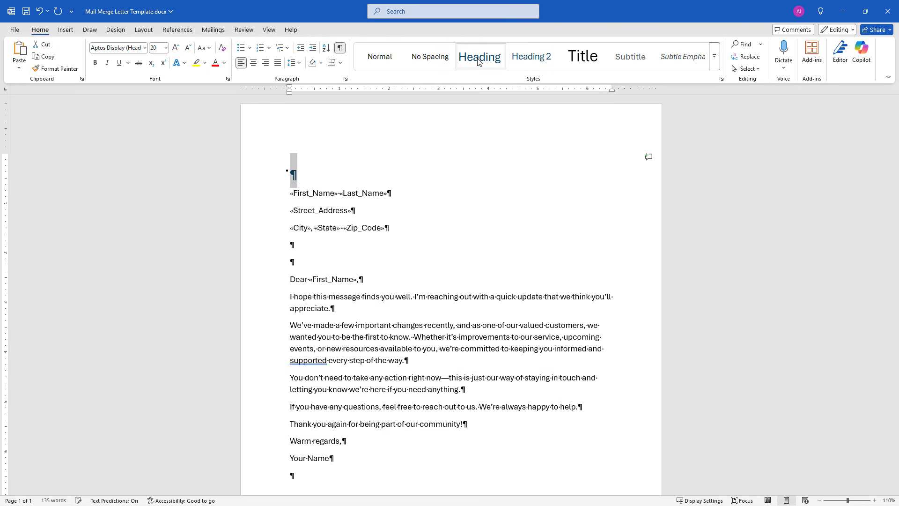
click(303, 176)
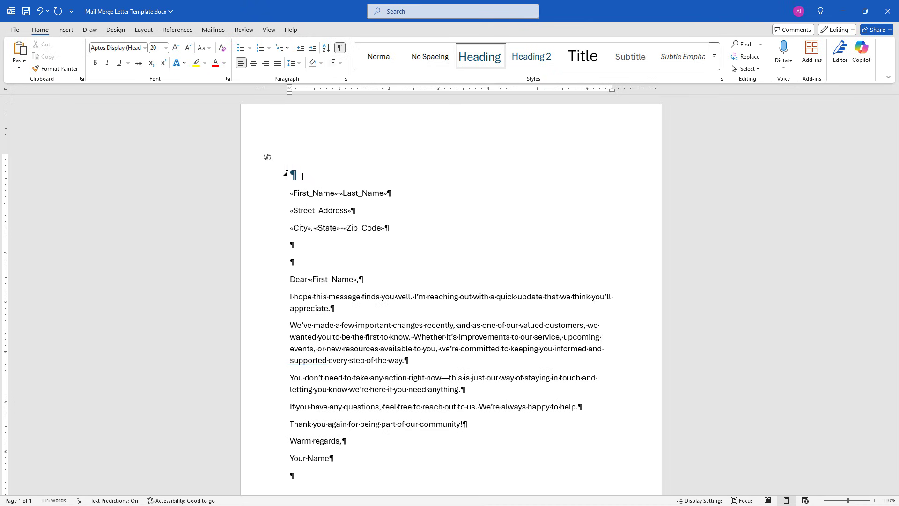
click(268, 196)
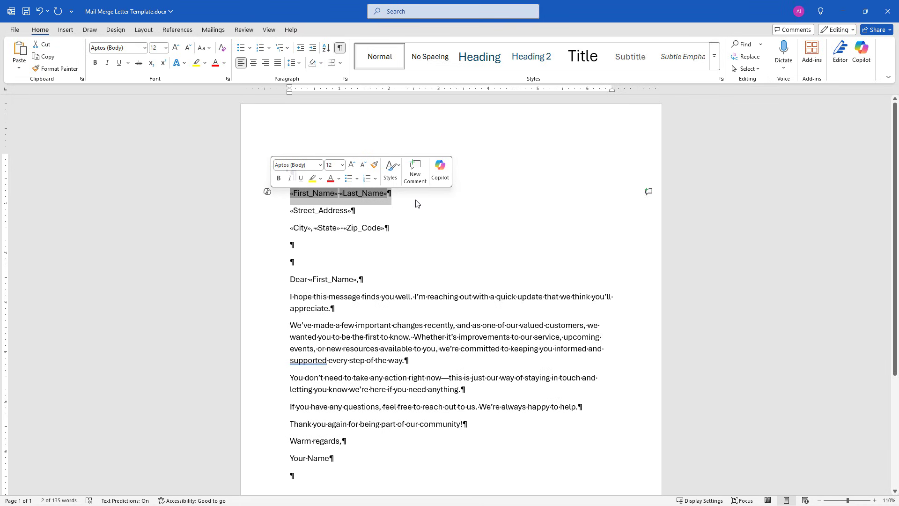
click(480, 56)
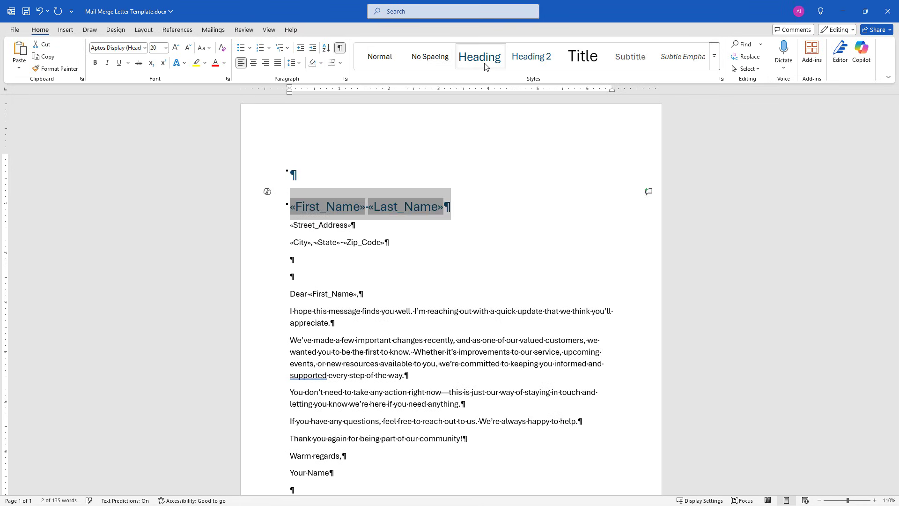
click(458, 209)
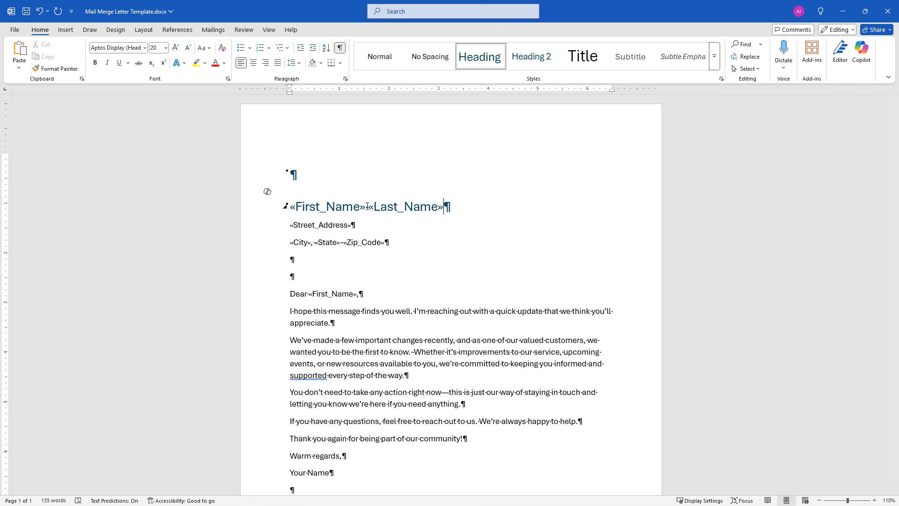
- Return the name line to 12 pt Normal style, keeping the empty heading line above
click(263, 208)
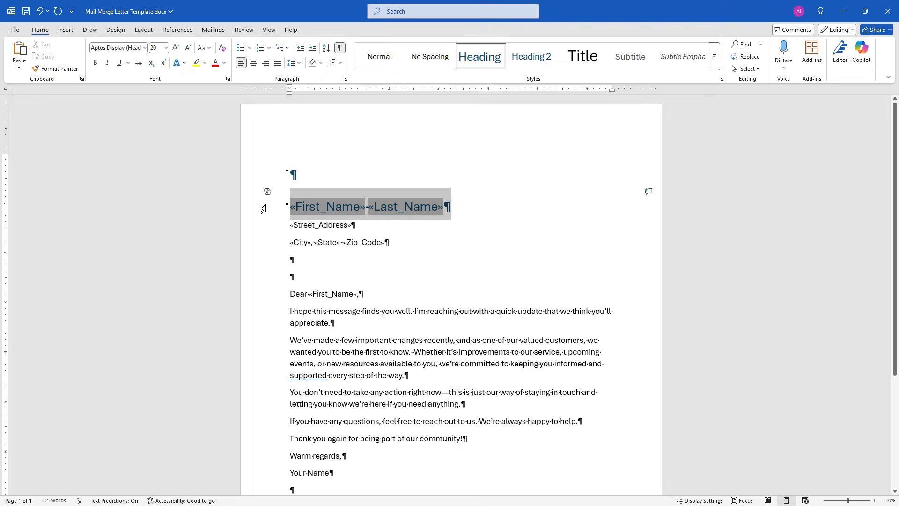
click(166, 48)
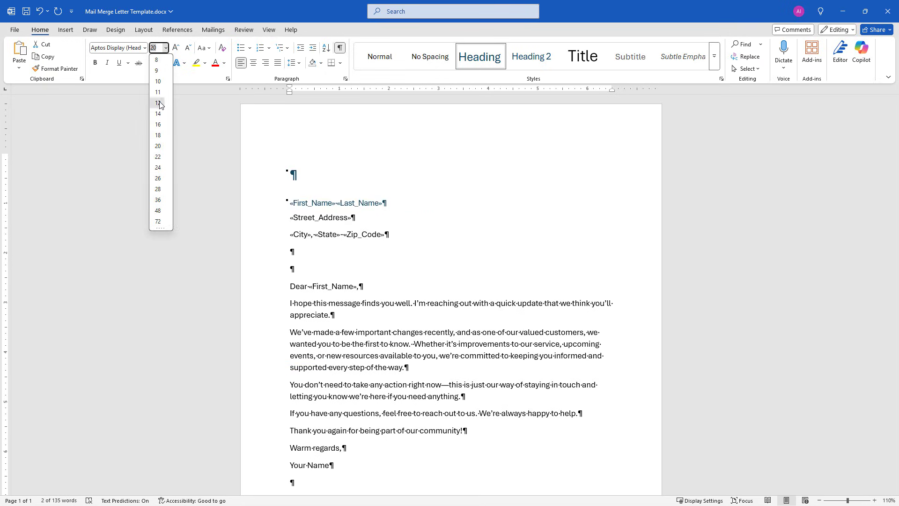
click(160, 103)
click(400, 206)
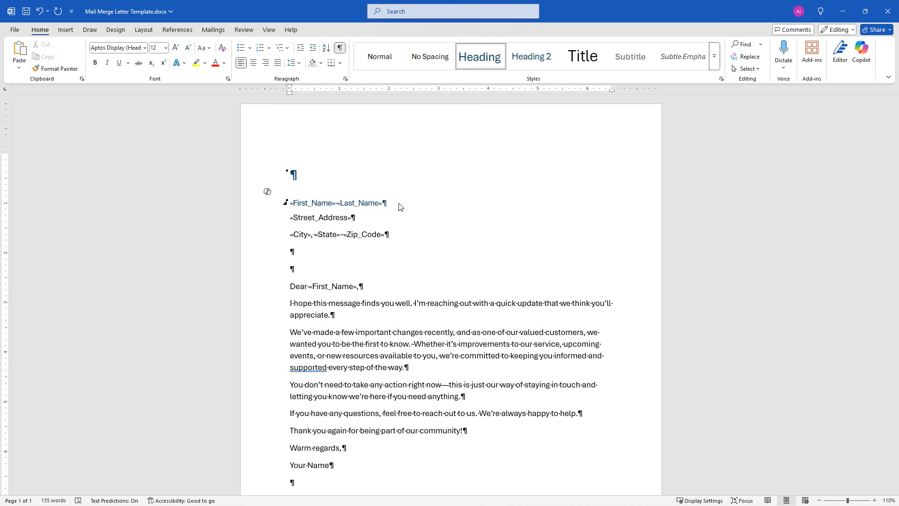
triple_click(399, 205)
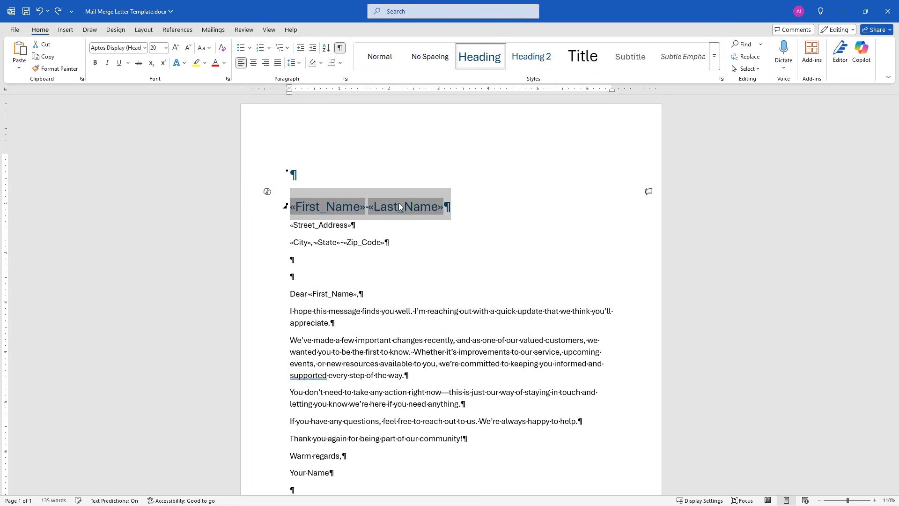
key(ctrl+shift+n)
click(304, 174)
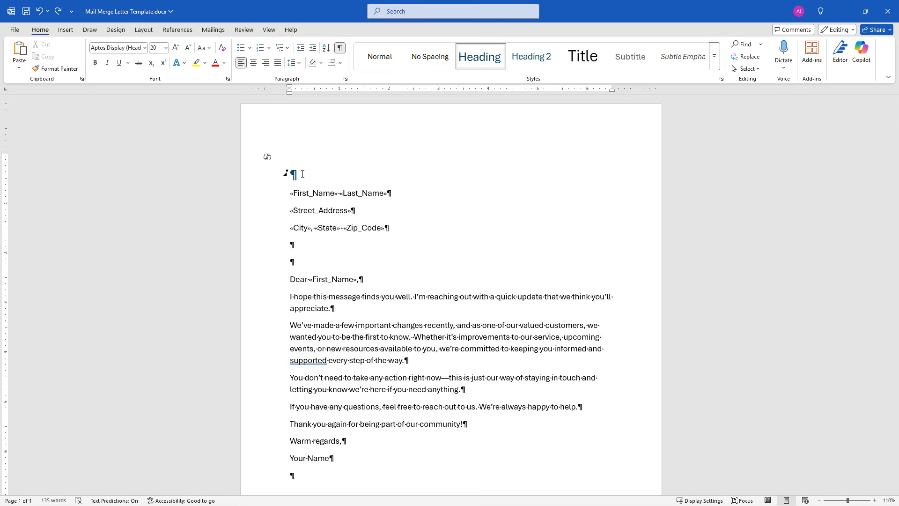
- Merge all records with Edit Individual Documents into Letters1, then return to the first letters
click(213, 30)
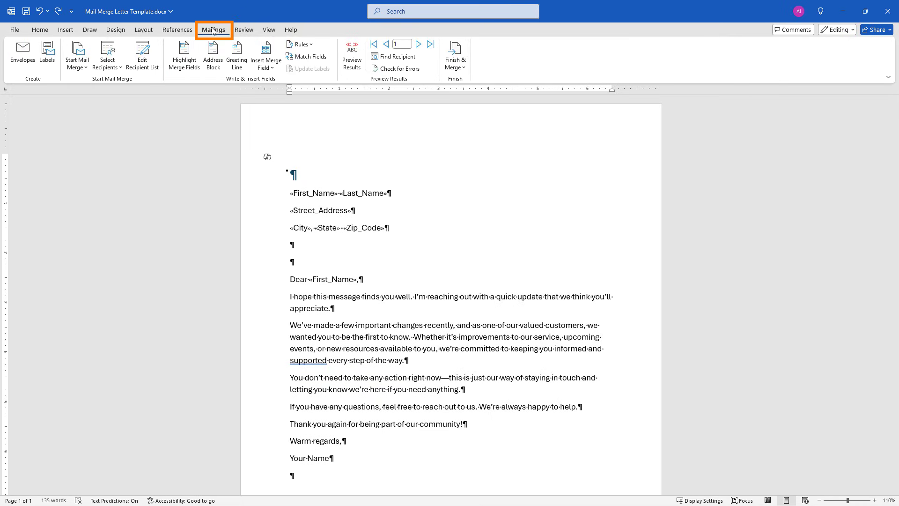
click(459, 68)
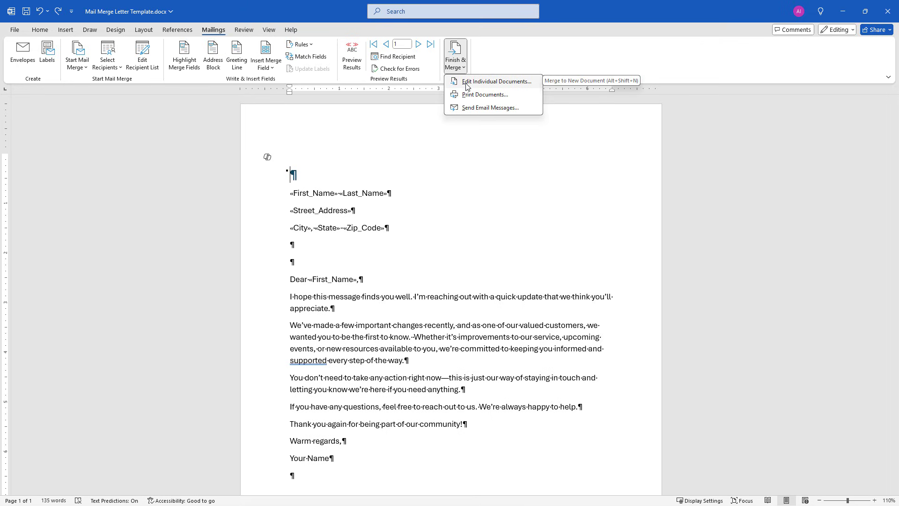
click(467, 84)
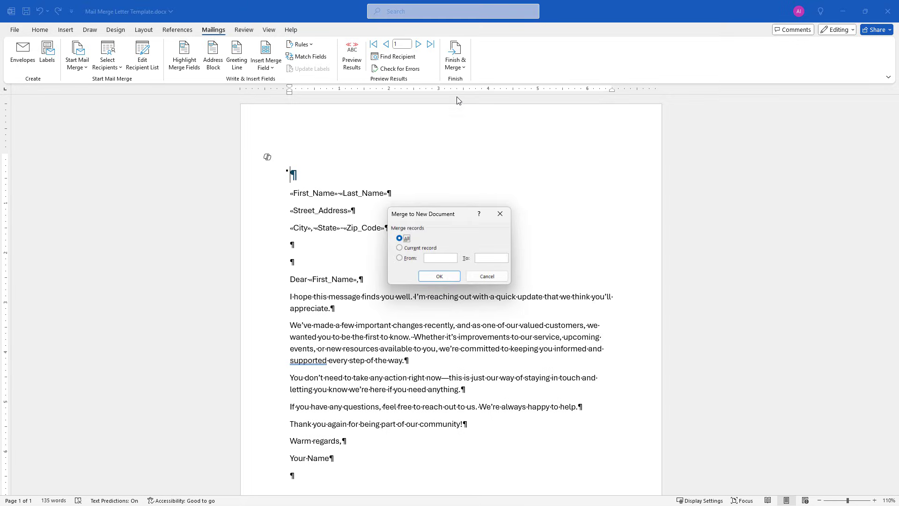
click(432, 277)
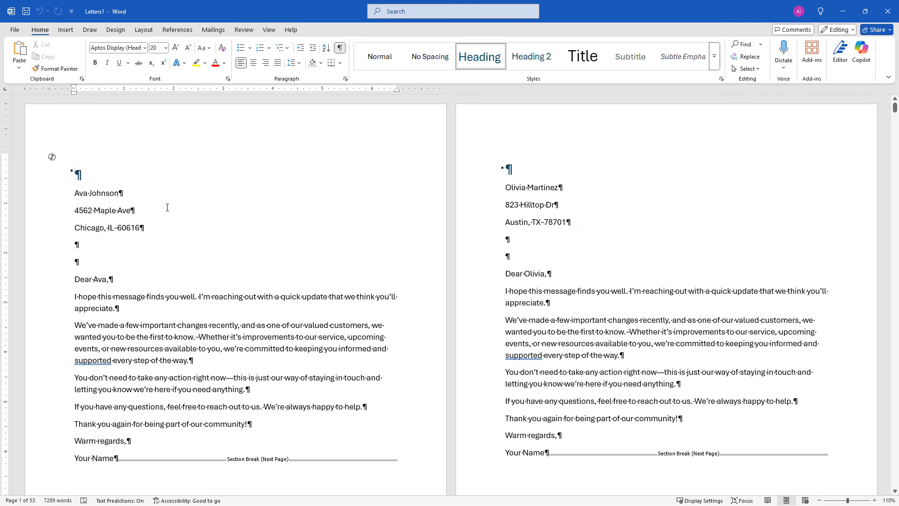
scroll(174, 223, down, 8)
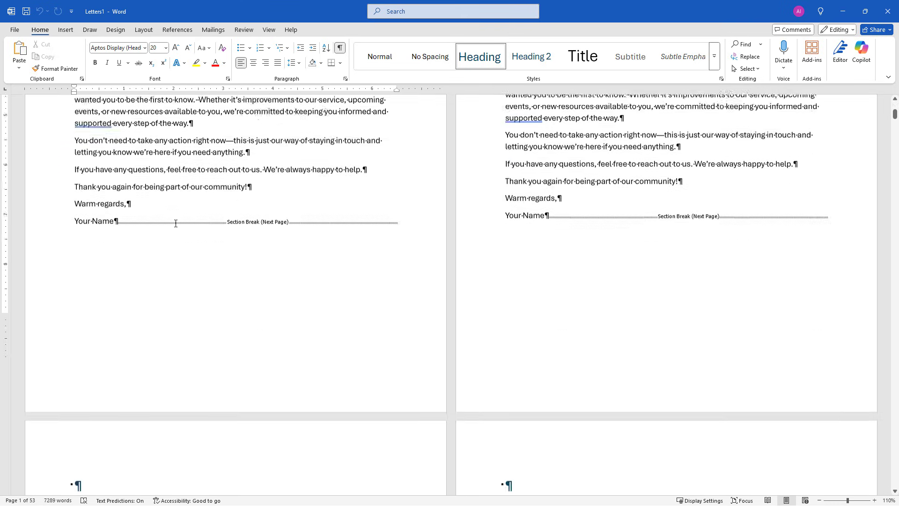
scroll(175, 222, down, 7)
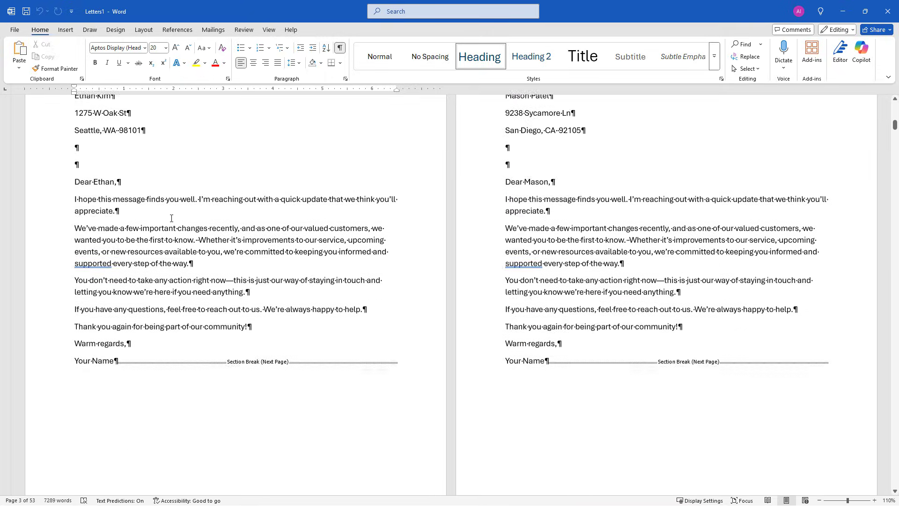
scroll(172, 218, up, 1)
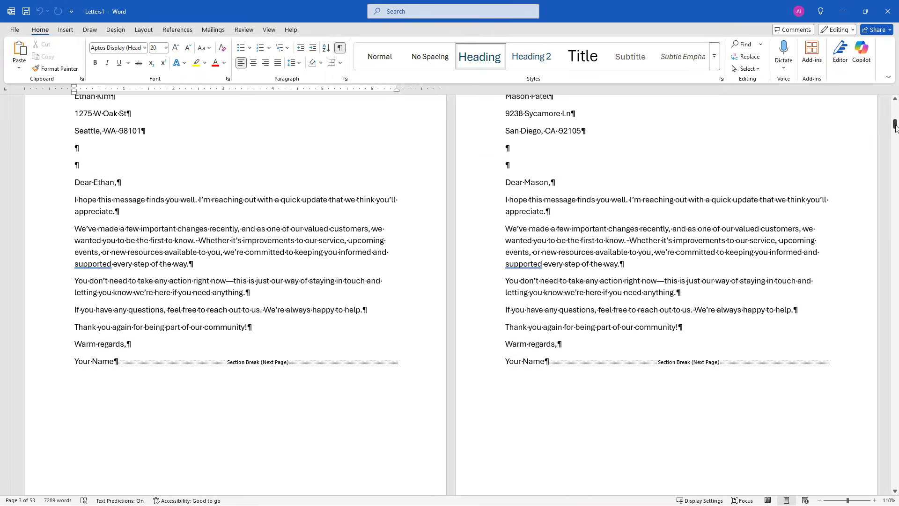
click(895, 108)
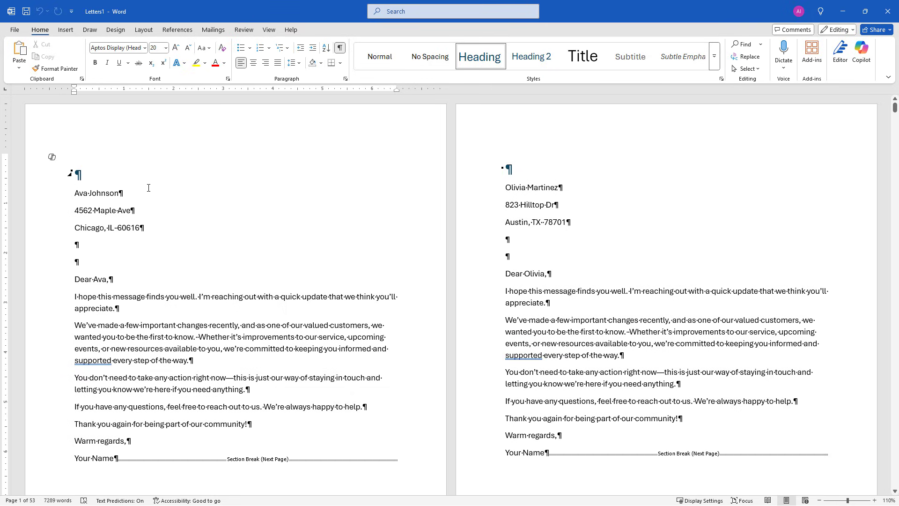
- Switch Letters1 to Outline view and show the Navigation Pane with page thumbnails
click(269, 30)
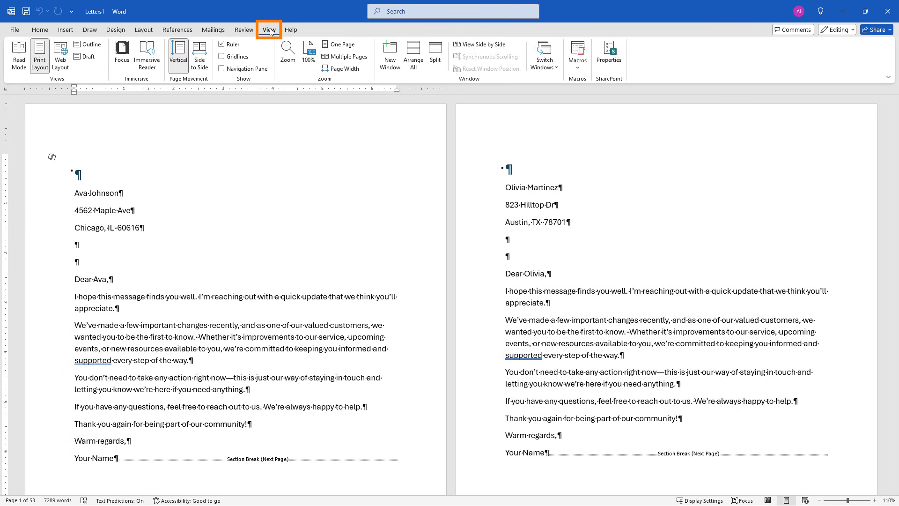
click(91, 44)
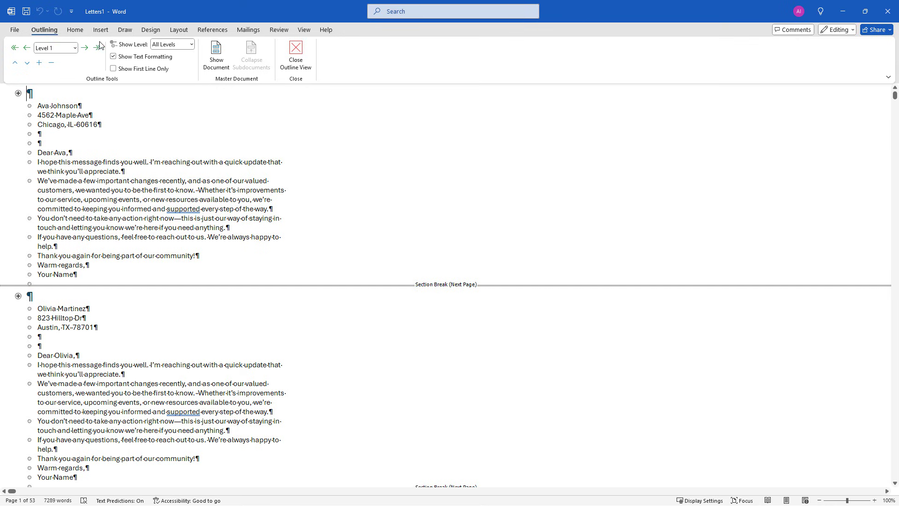
click(305, 30)
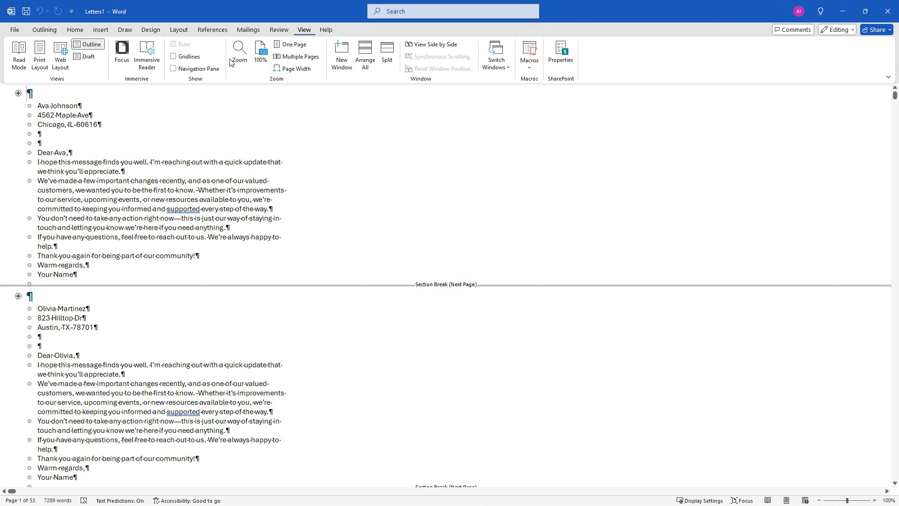
click(174, 71)
click(174, 70)
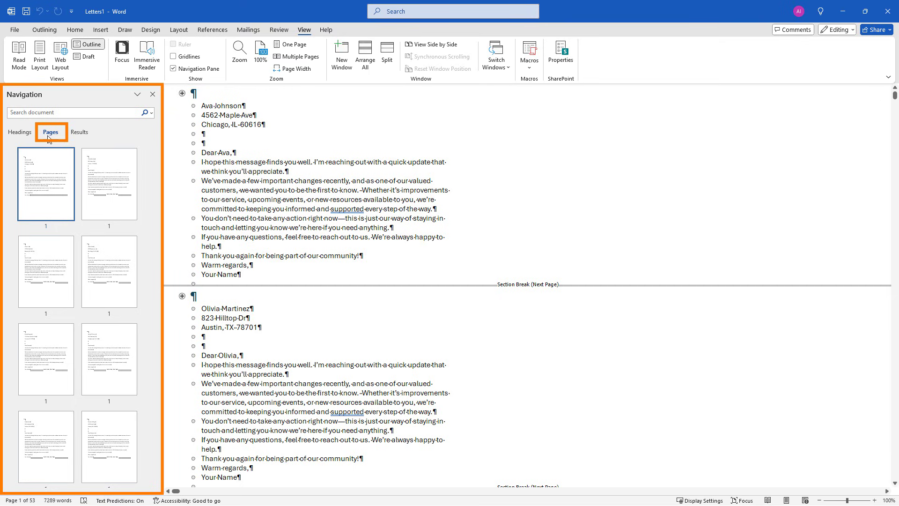
scroll(78, 251, down, 3)
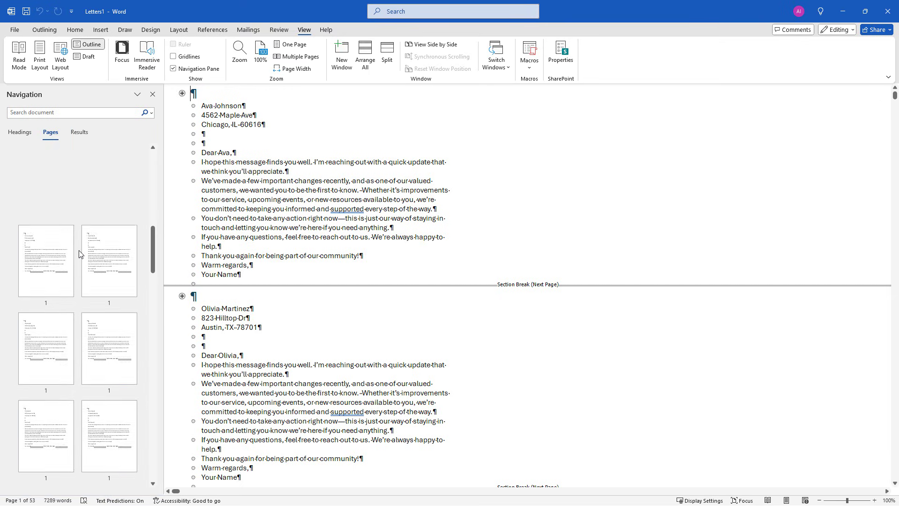
scroll(78, 254, up, 4)
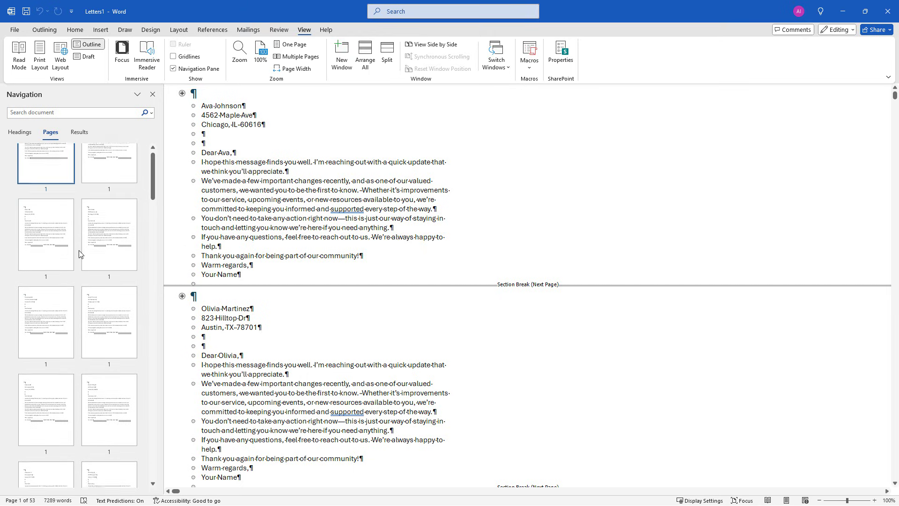
scroll(79, 253, up, 1)
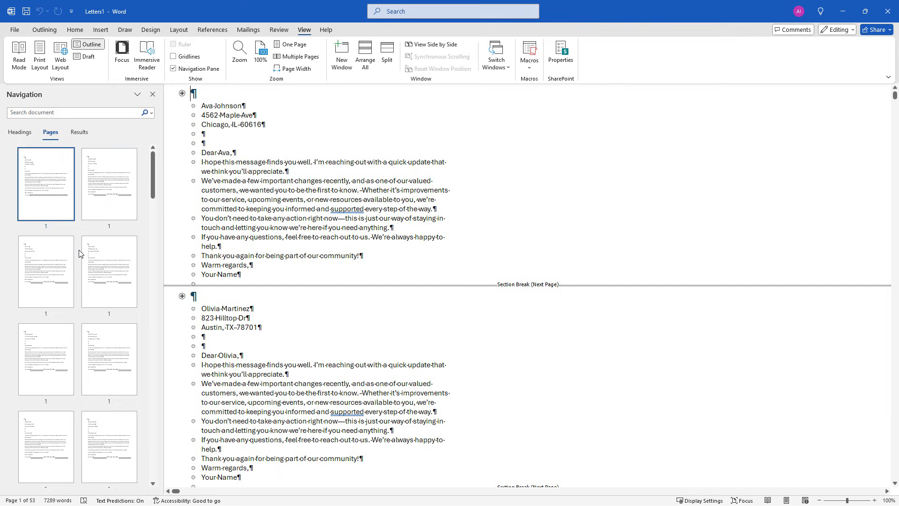
- Select the whole document and create subdocuments from it with Show Document > Create
key(ctrl+a)
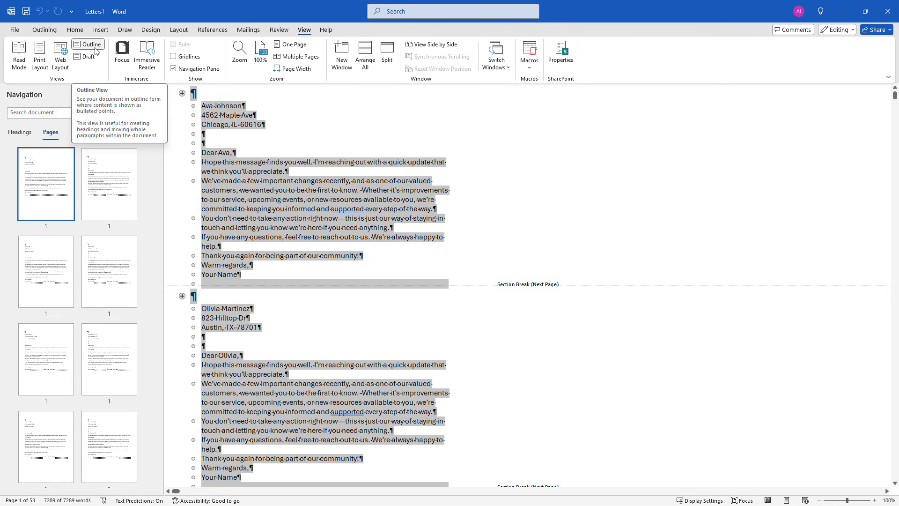
click(44, 30)
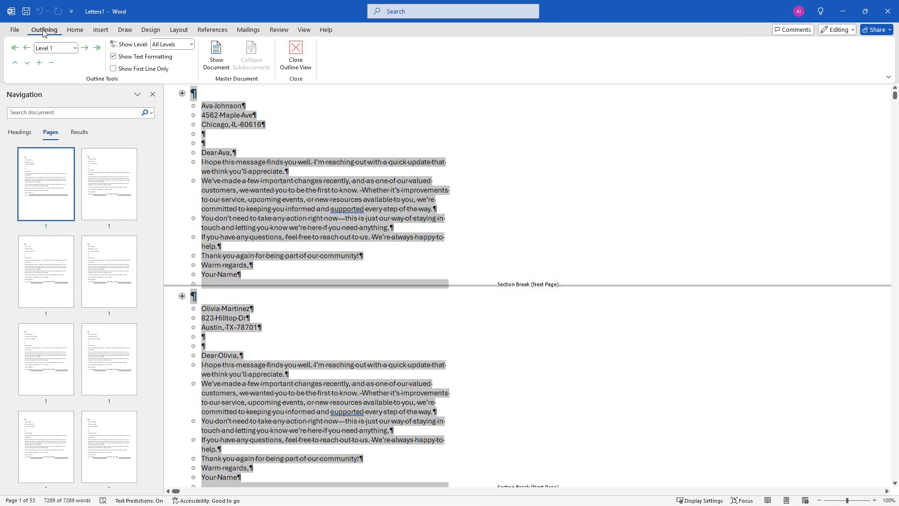
click(211, 70)
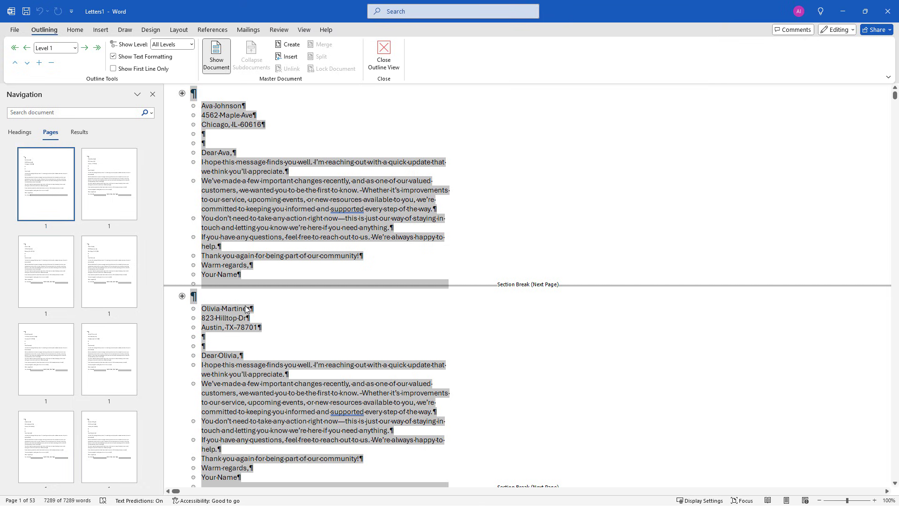
click(290, 45)
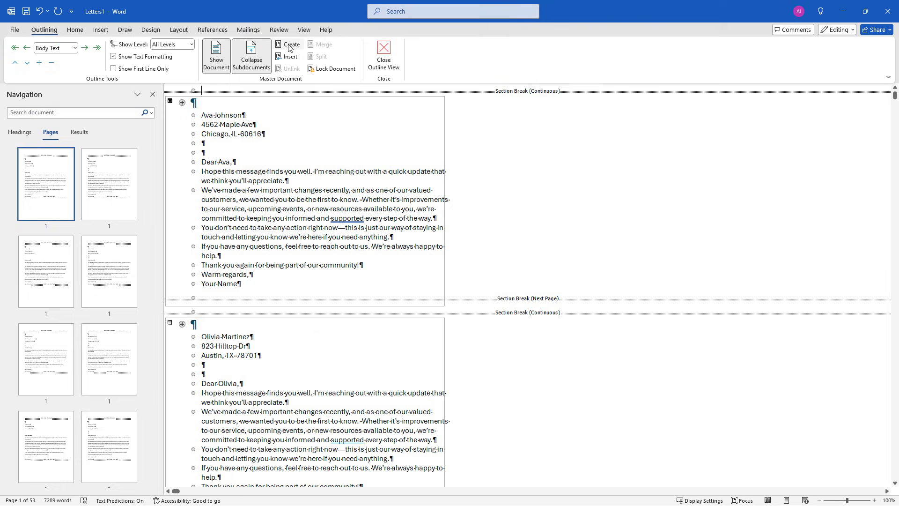
- Start saving the master document and point Save As at the Demo > Output folder
key(ctrl+s)
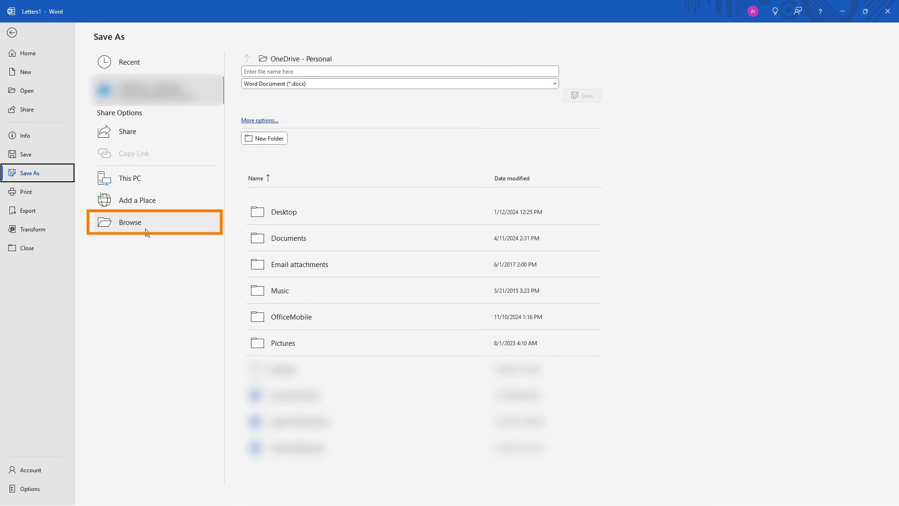
click(146, 232)
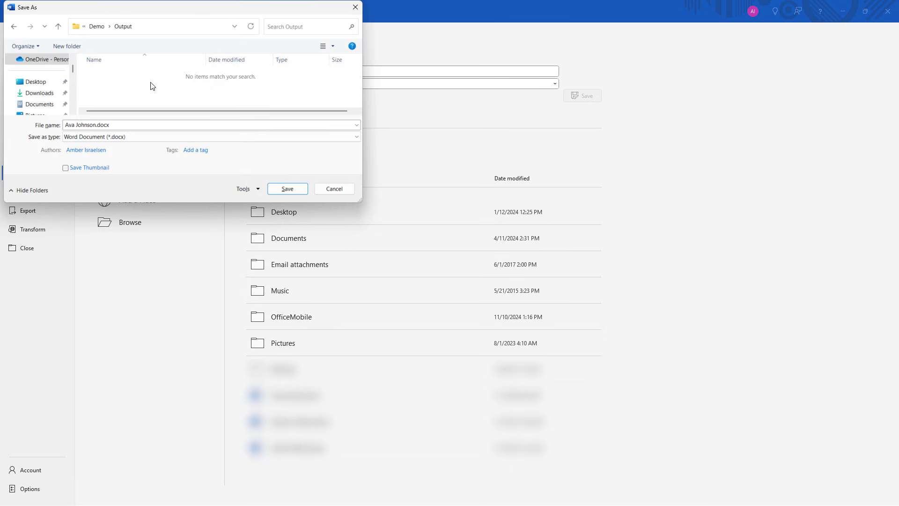
key(alt+Tab)
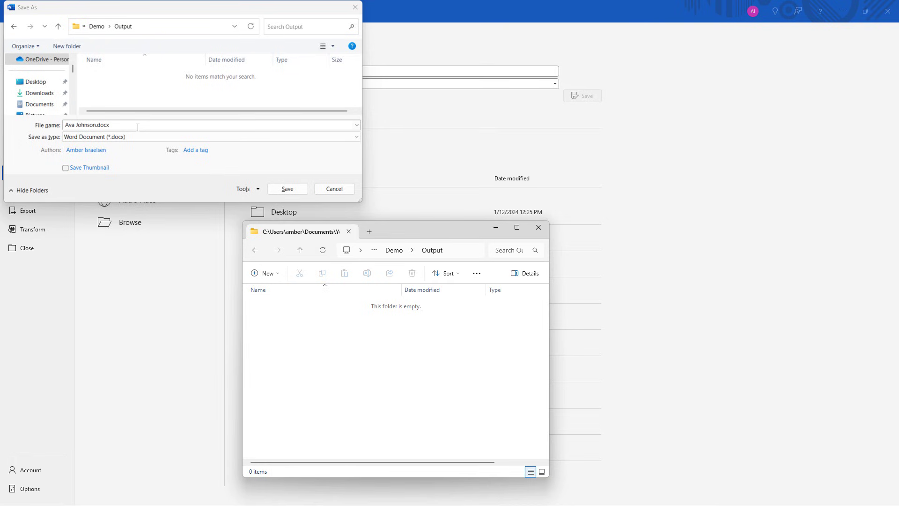
- Save under the proposed recipient name, check Output's 54 .docx letters, and return to Word
click(287, 189)
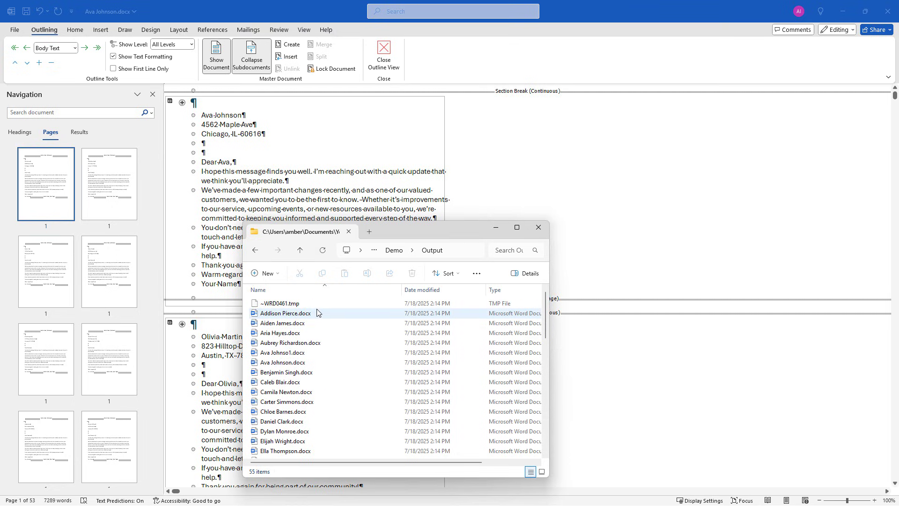
scroll(325, 383, down, 13)
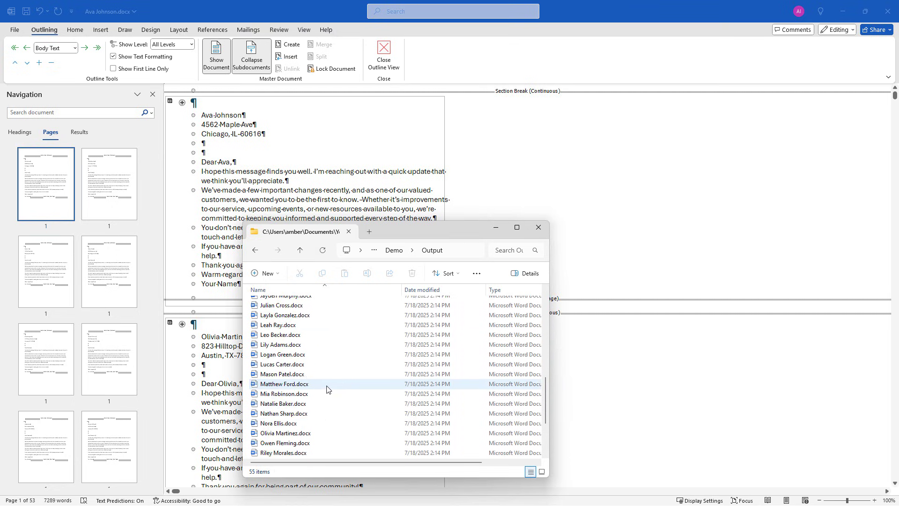
scroll(327, 390, down, 1)
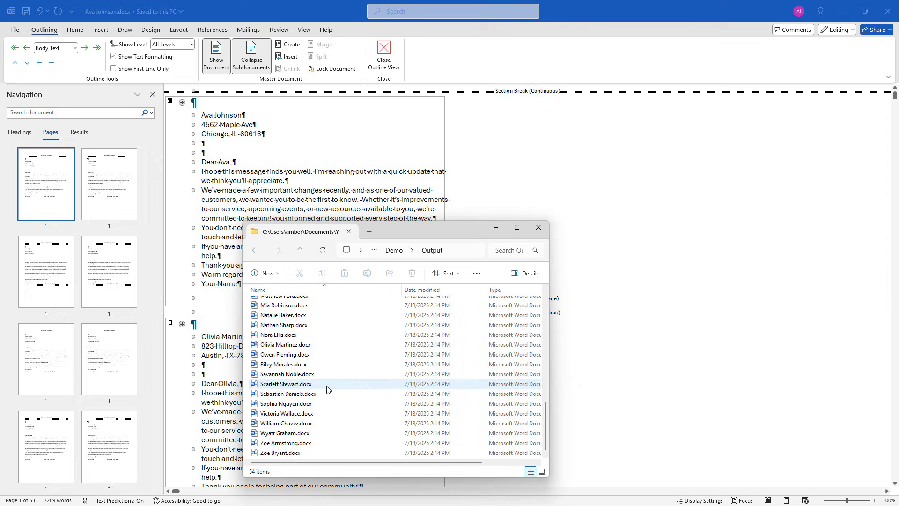
click(440, 68)
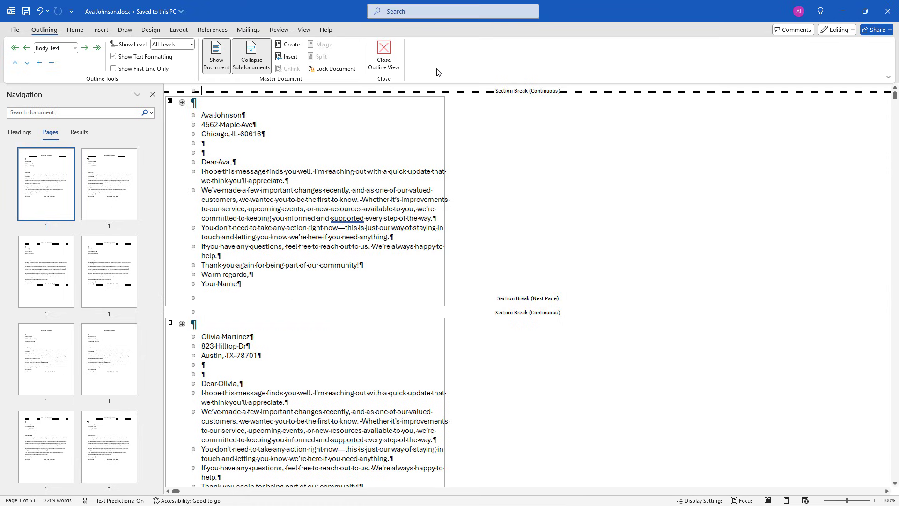
- Close the saved recipient letter and replace the template's blank first line with empty lines
click(886, 15)
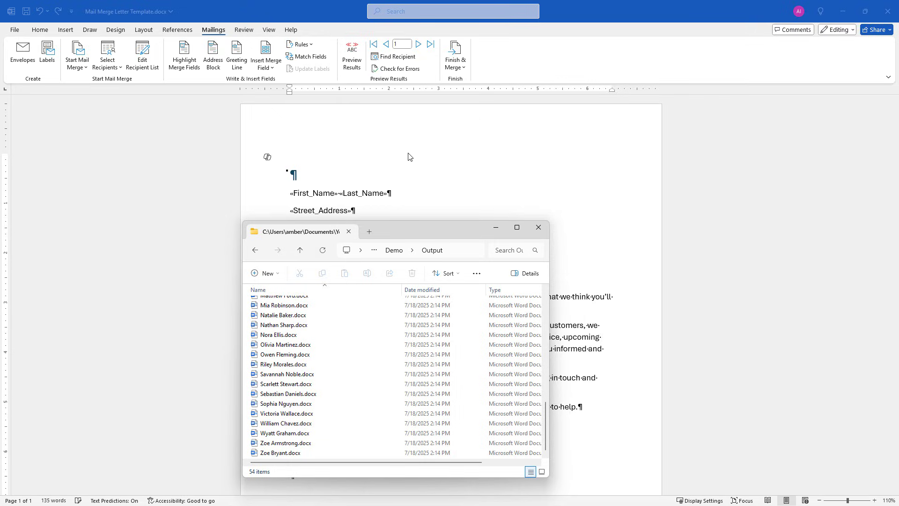
click(313, 181)
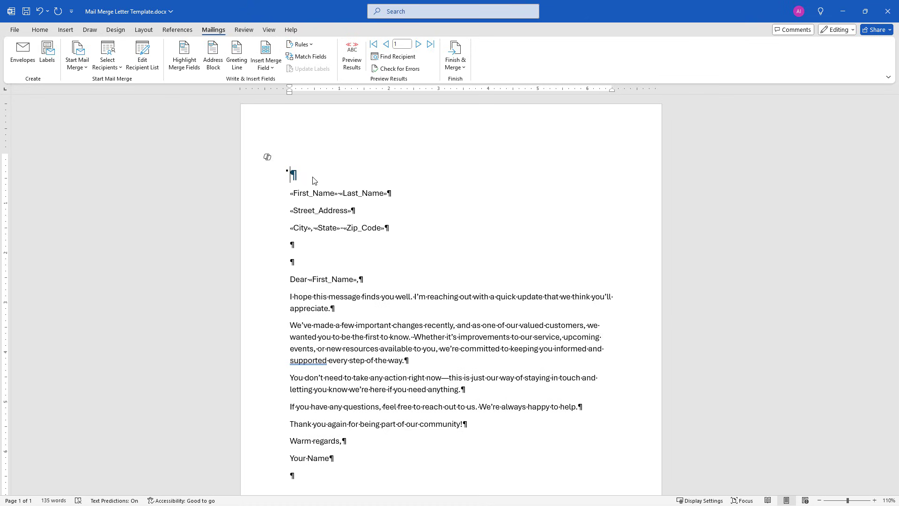
key(Delete)
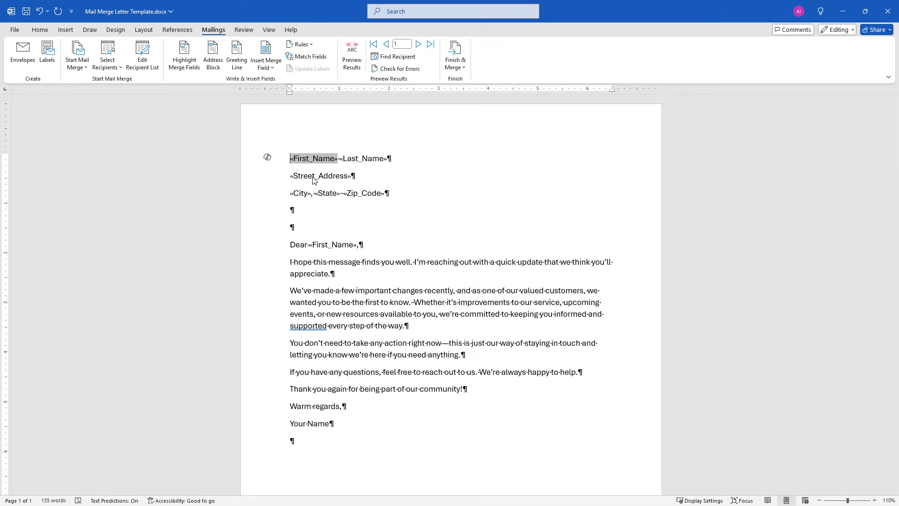
key(Return)
key(Return)
key(Return)
key(Return)
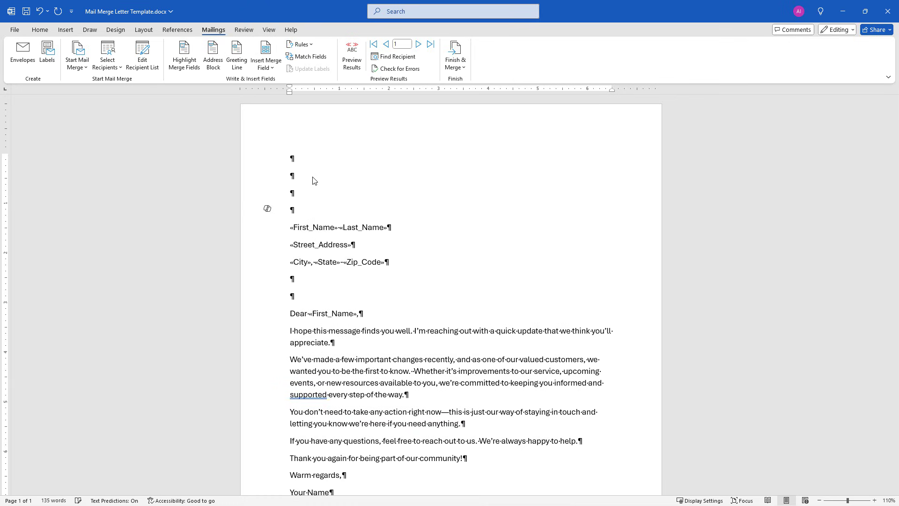
key(Up)
key(Up)
key(Up)
key(Up)
- Type the date July 18, 2025 on the top line and give it the Heading style
text(July 18, 2025)
click(277, 164)
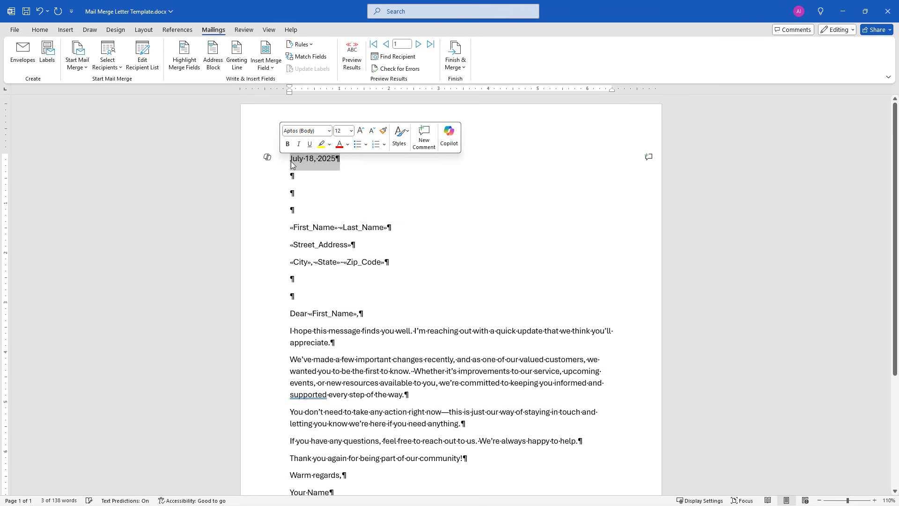
click(40, 30)
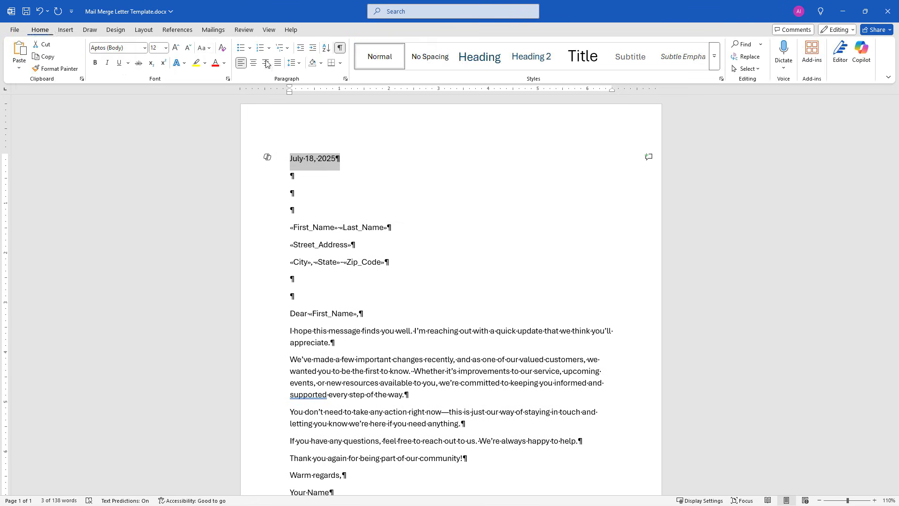
click(469, 59)
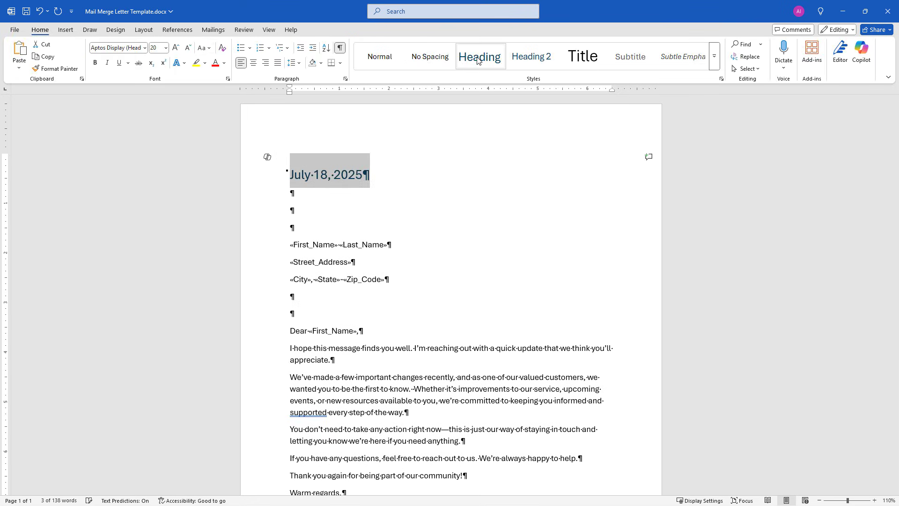
click(385, 177)
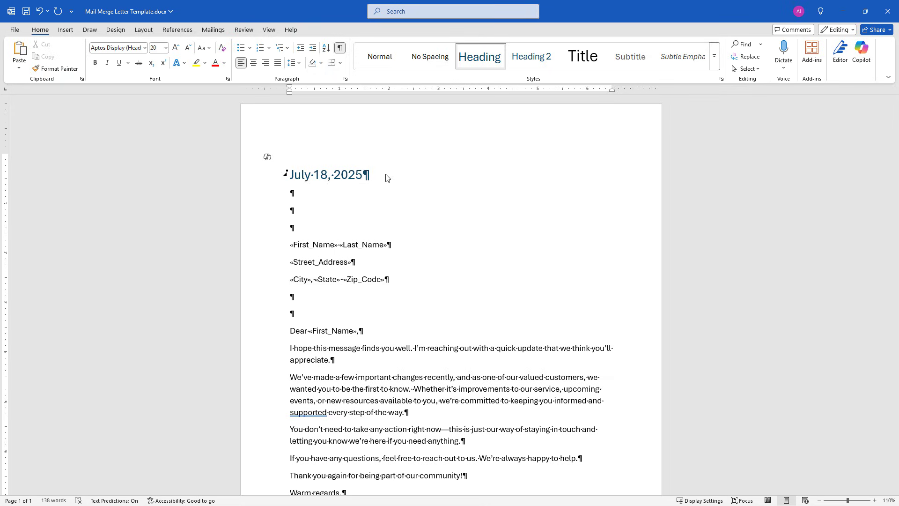
- Delete the July 18, 2025 line together with the blank lines below it
click(399, 245)
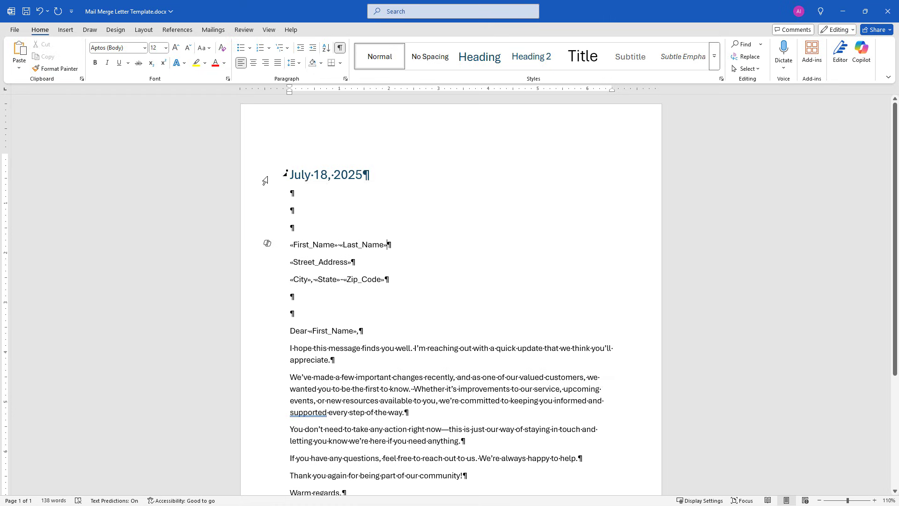
drag(265, 178, 279, 235)
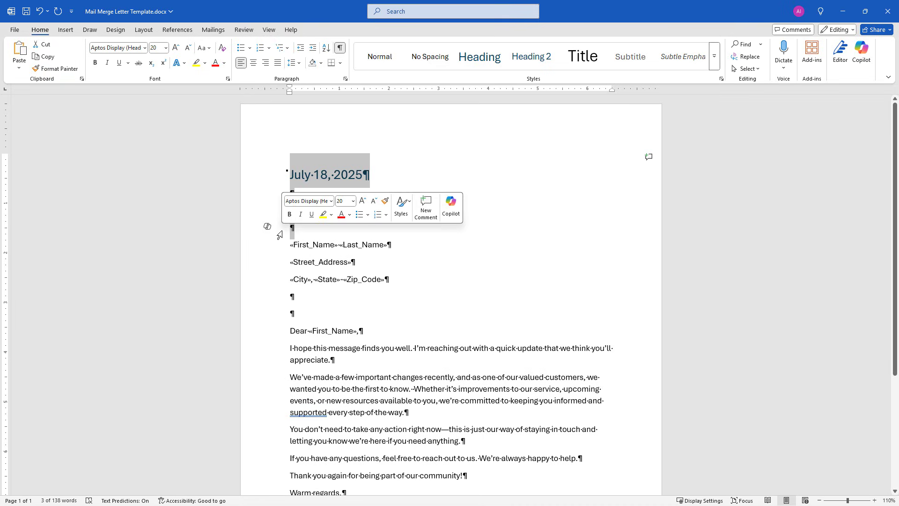
key(Delete)
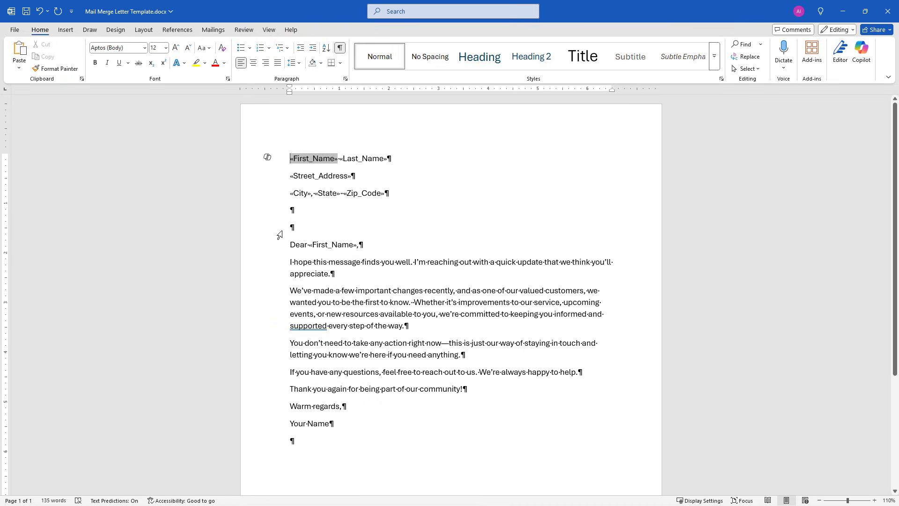
- Enter July 18, 2025 in the page header, padded with blank lines above and below
double_click(384, 115)
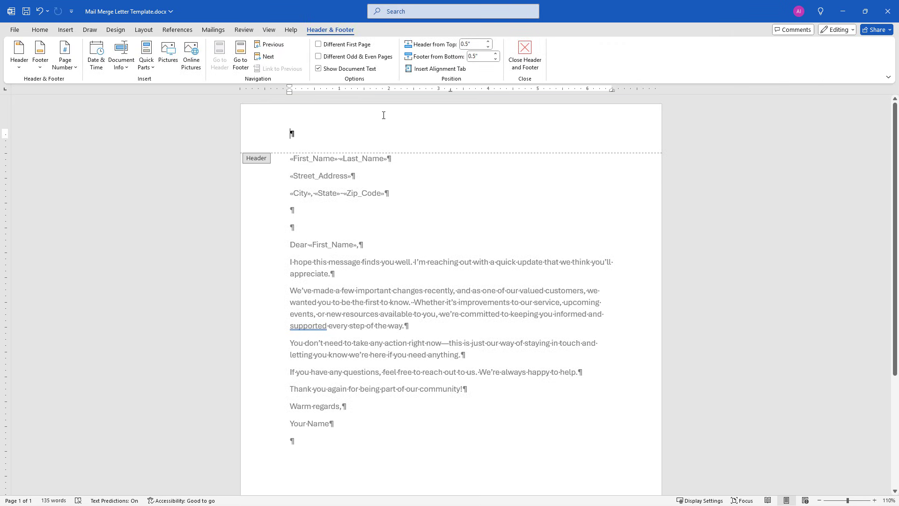
text(July)
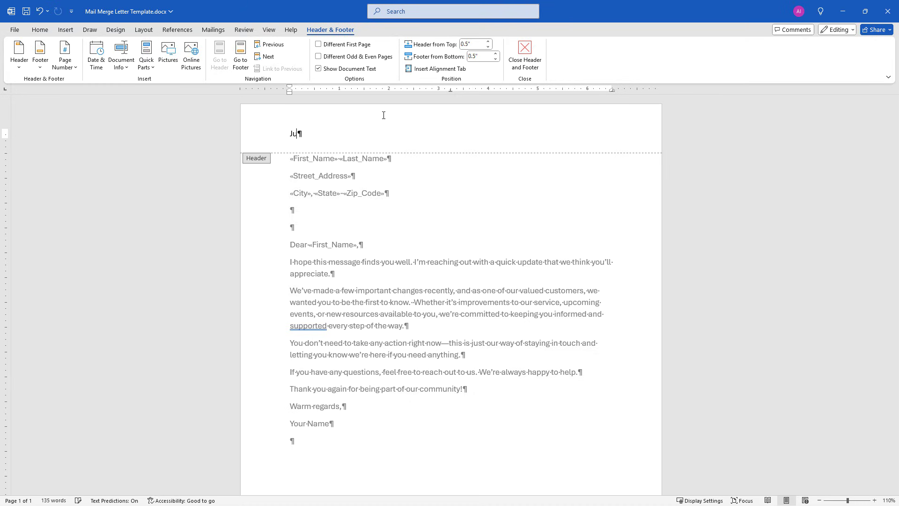
key(Return)
key(Home)
key(Return)
key(Return)
key(End)
key(Return)
key(Return)
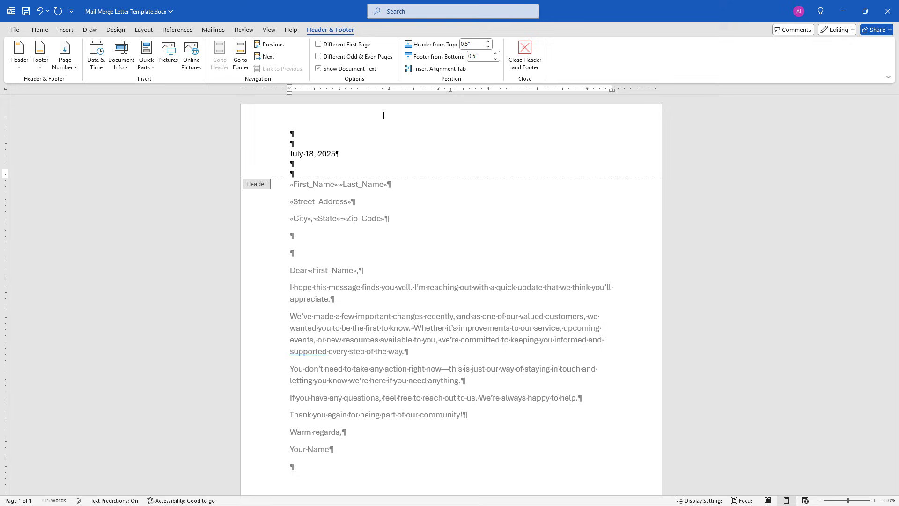
key(Return)
click(384, 115)
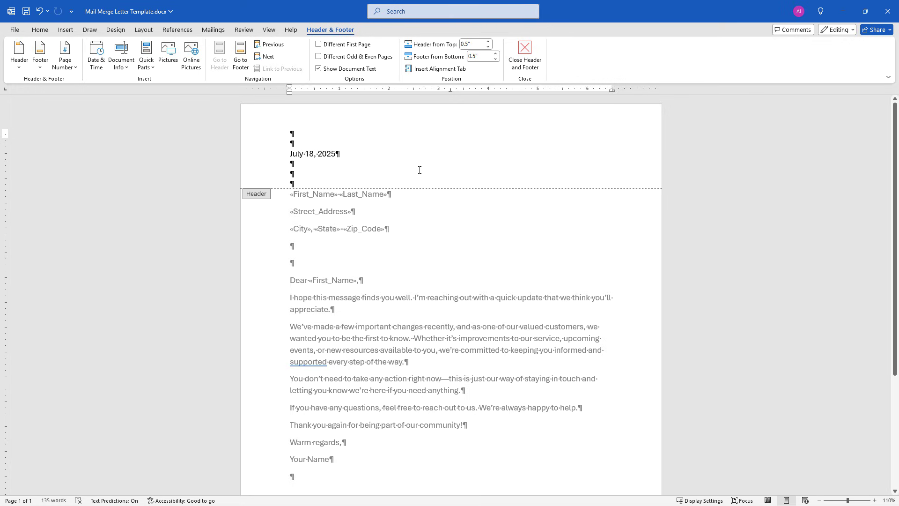
double_click(446, 258)
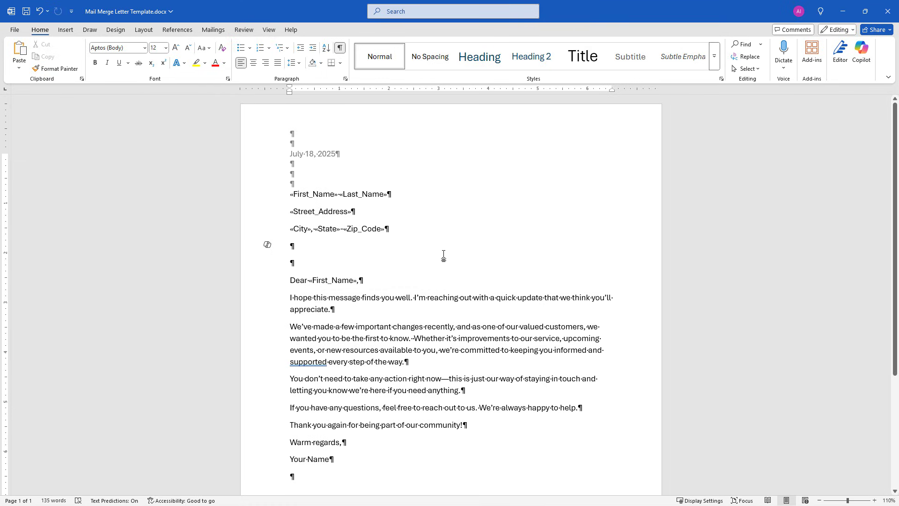
- Insert a new line above the «First_Name» field line and style it as Heading
click(289, 194)
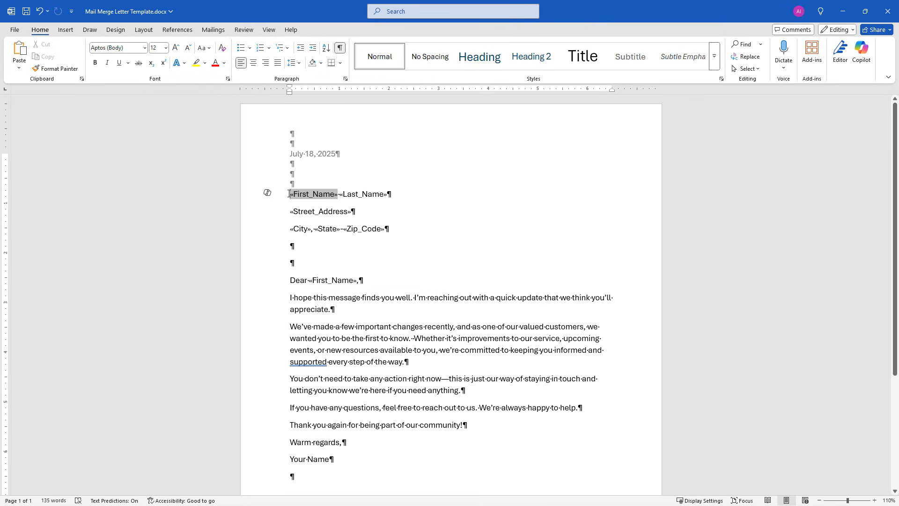
key(Return)
key(shift+Up)
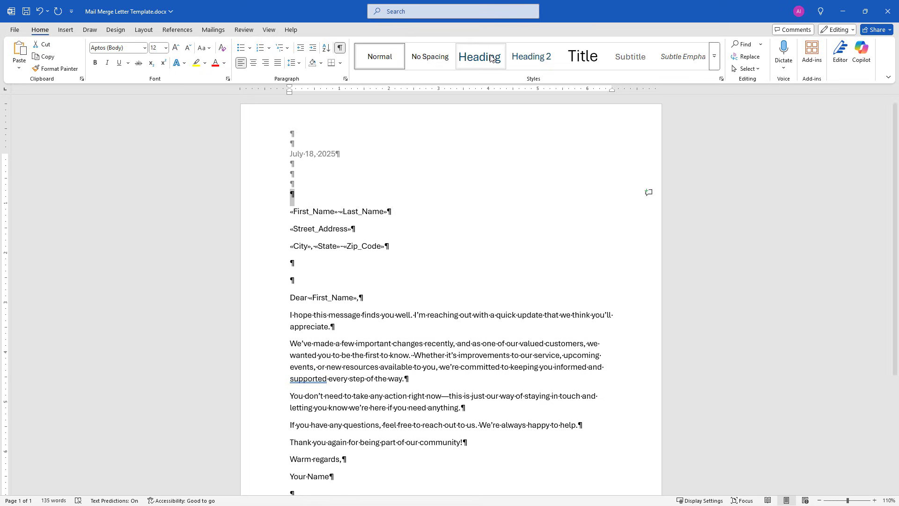
click(489, 57)
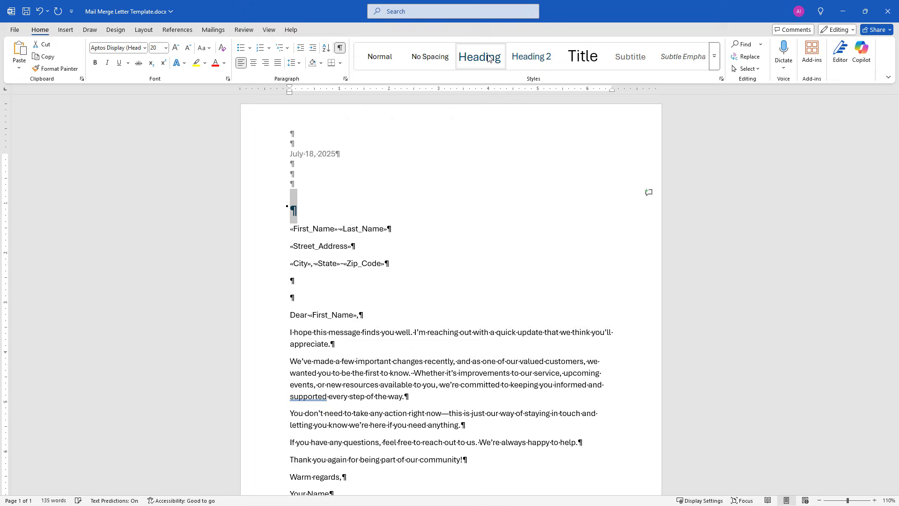
click(313, 209)
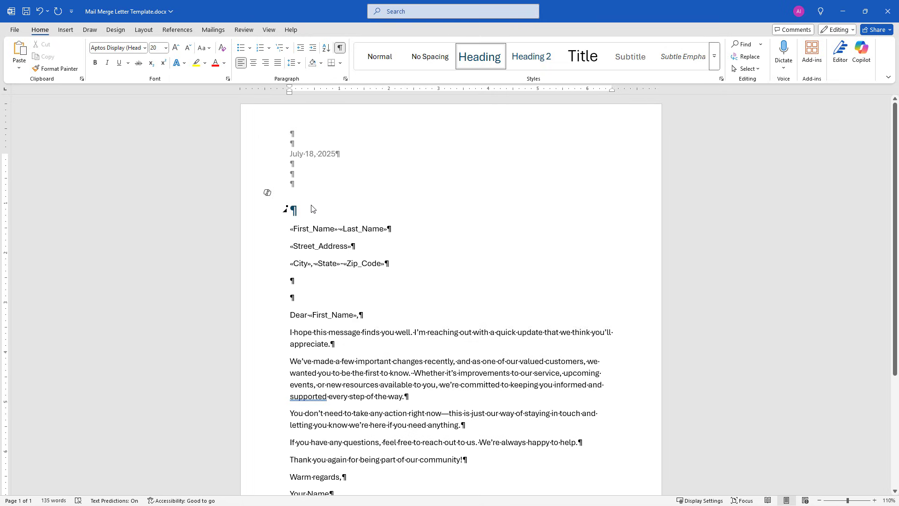